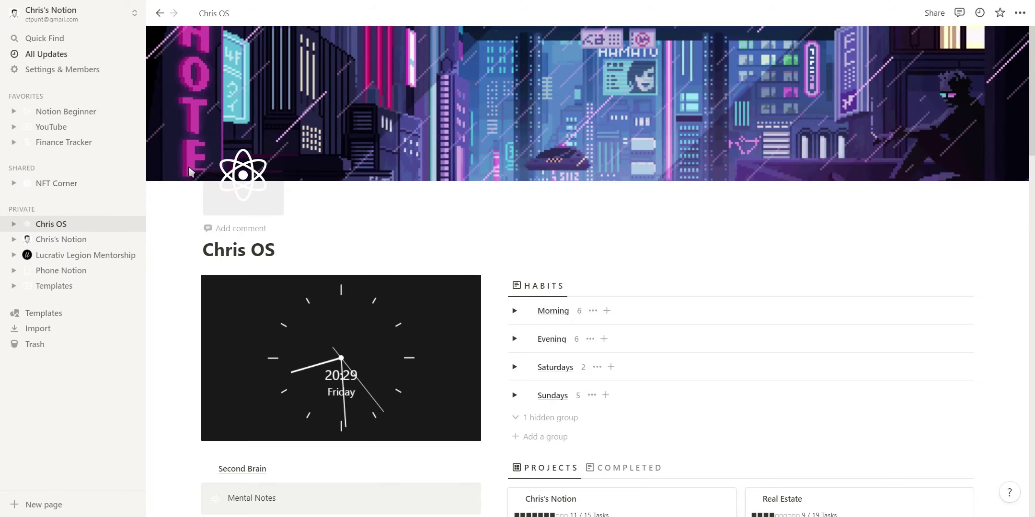
Step: Set the workspace appearance to dark in the personal notification and display settings
{"action": "left_click", "coordinate": [83, 71]}
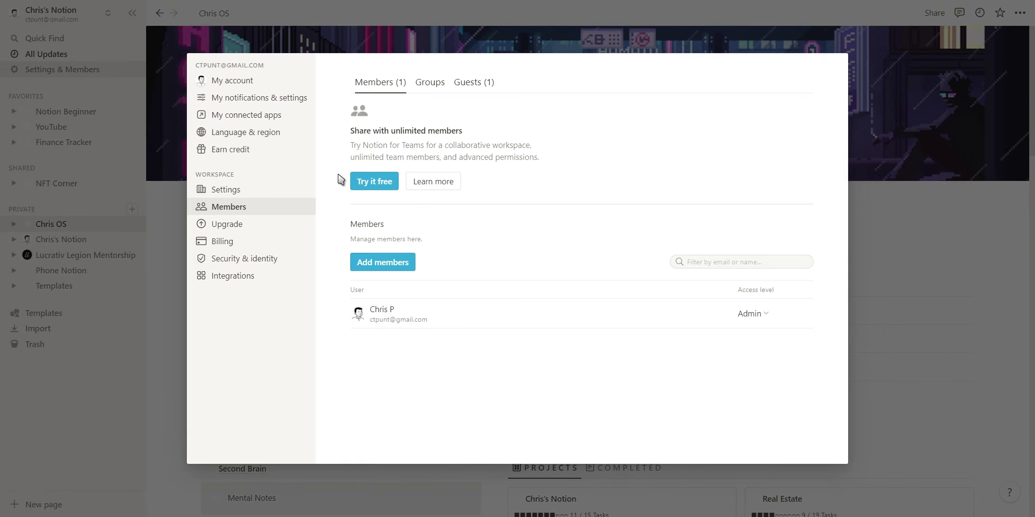
{"action": "left_click", "coordinate": [274, 97]}
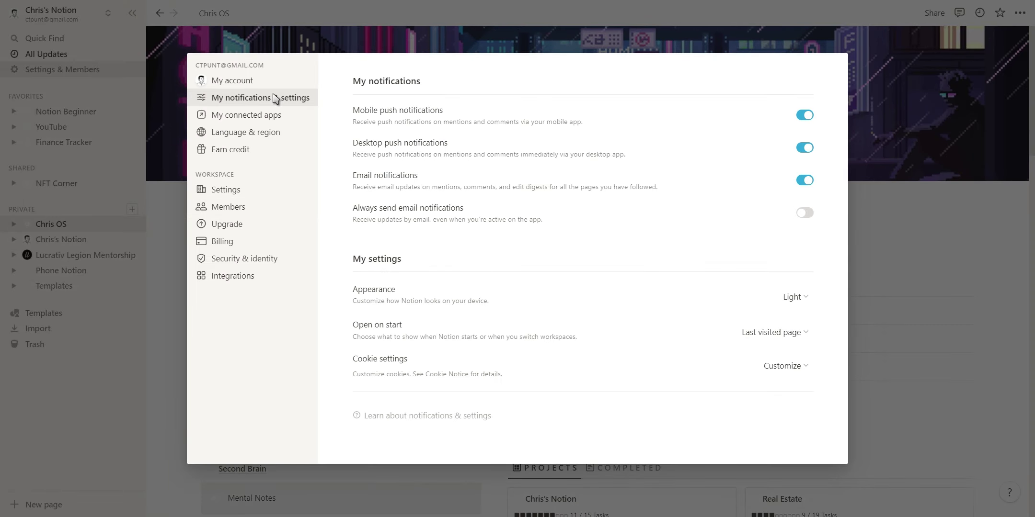
{"action": "left_click", "coordinate": [791, 297]}
{"action": "left_click", "coordinate": [836, 313]}
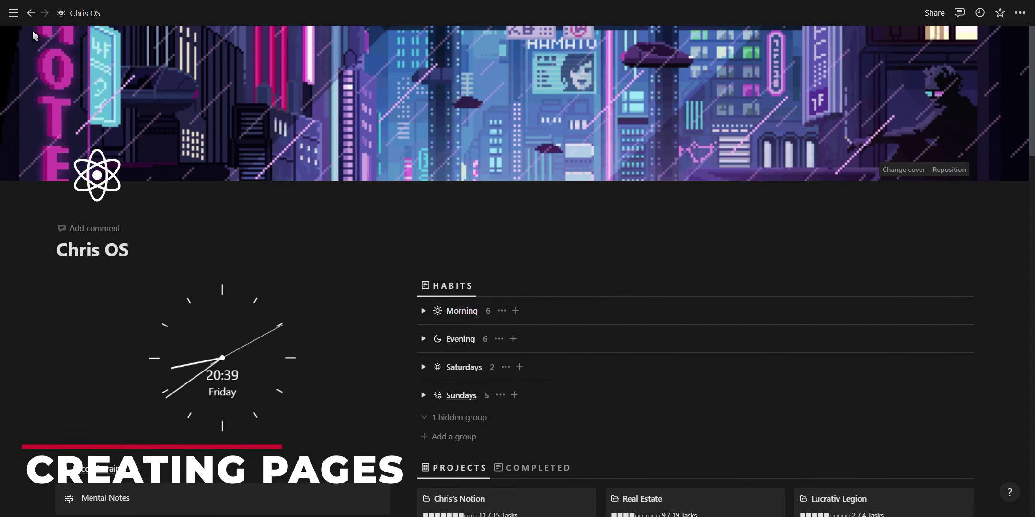
Step: Create a new private page, open it as a full page and look through the available block types
{"action": "left_click", "coordinate": [14, 15]}
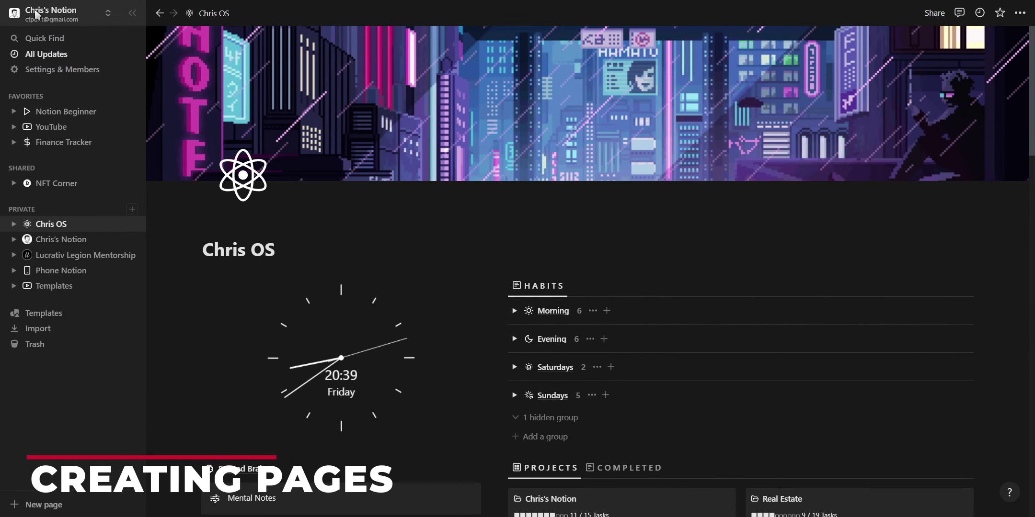
{"action": "left_click", "coordinate": [133, 13]}
{"action": "mouse_move", "coordinate": [1, 109]}
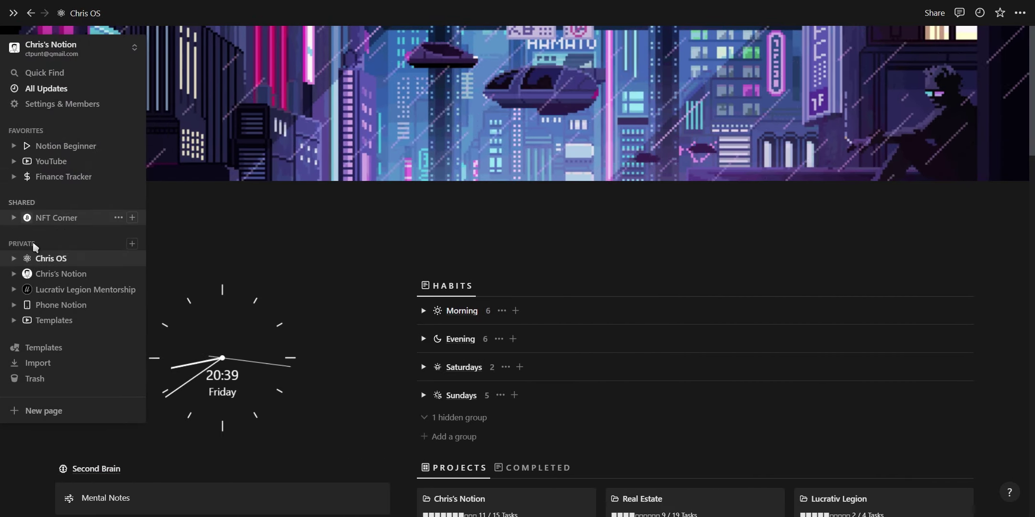
{"action": "left_click", "coordinate": [46, 413]}
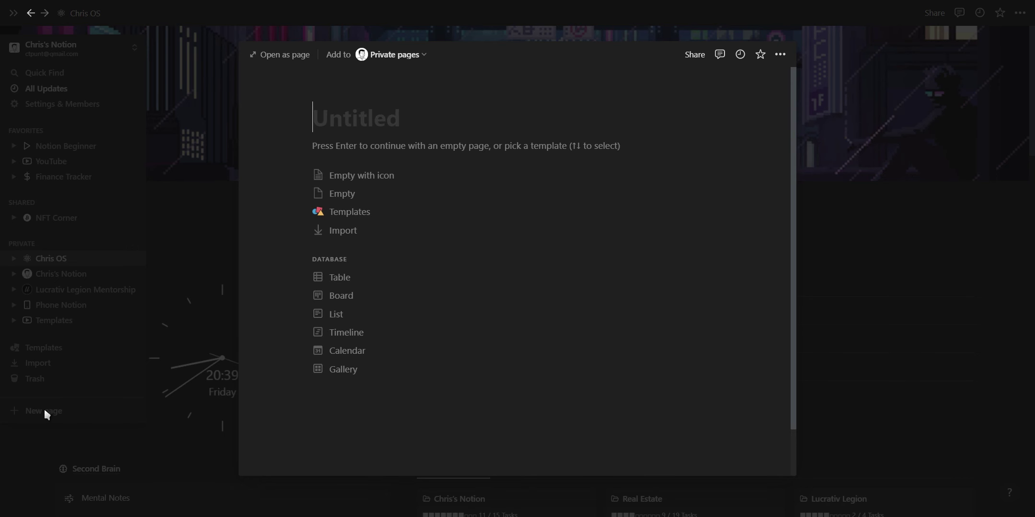
{"action": "left_click", "coordinate": [283, 56]}
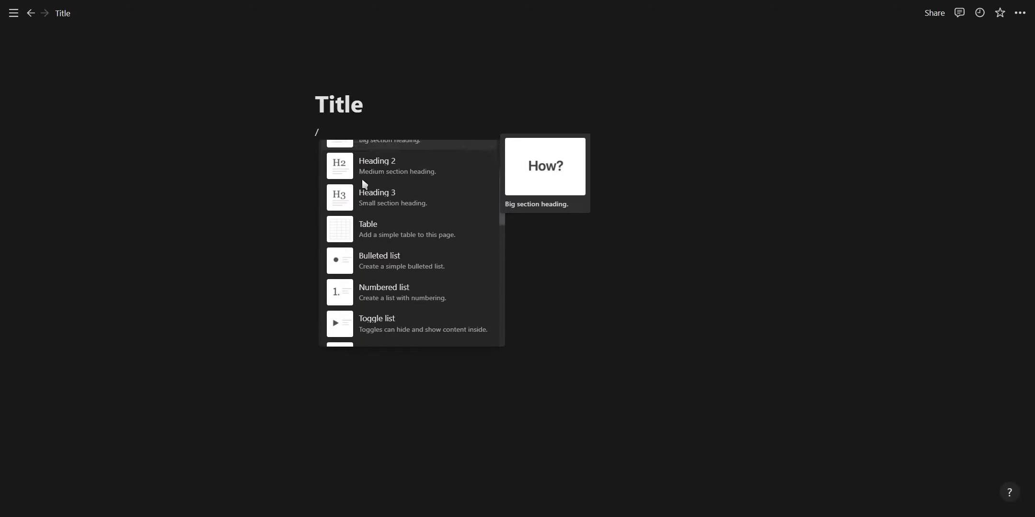
{"action": "scroll", "coordinate": [363, 183], "scroll_direction": "down", "scroll_amount": 8}
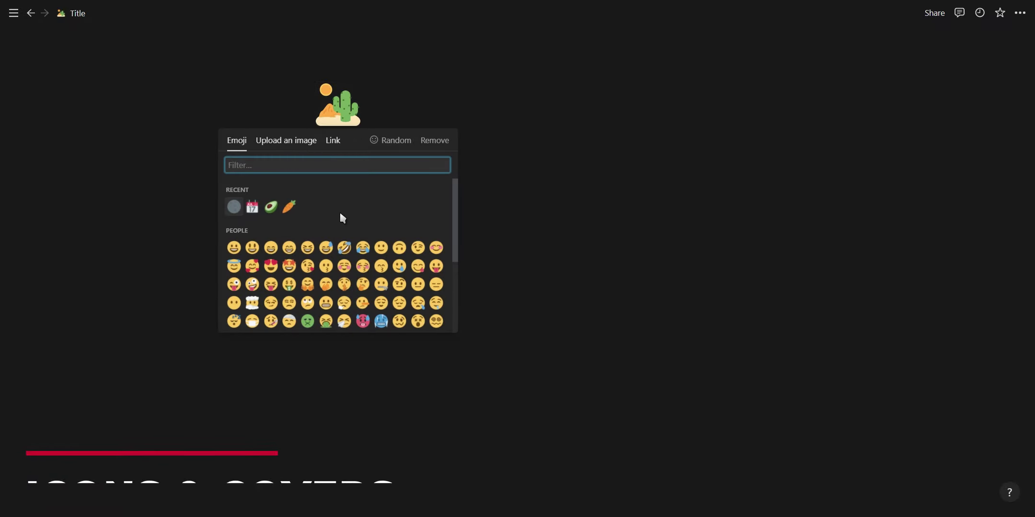
Step: Set the page icon to the avocado emoji and replace it with an uploaded image file
{"action": "left_click", "coordinate": [272, 208]}
{"action": "left_click", "coordinate": [341, 107]}
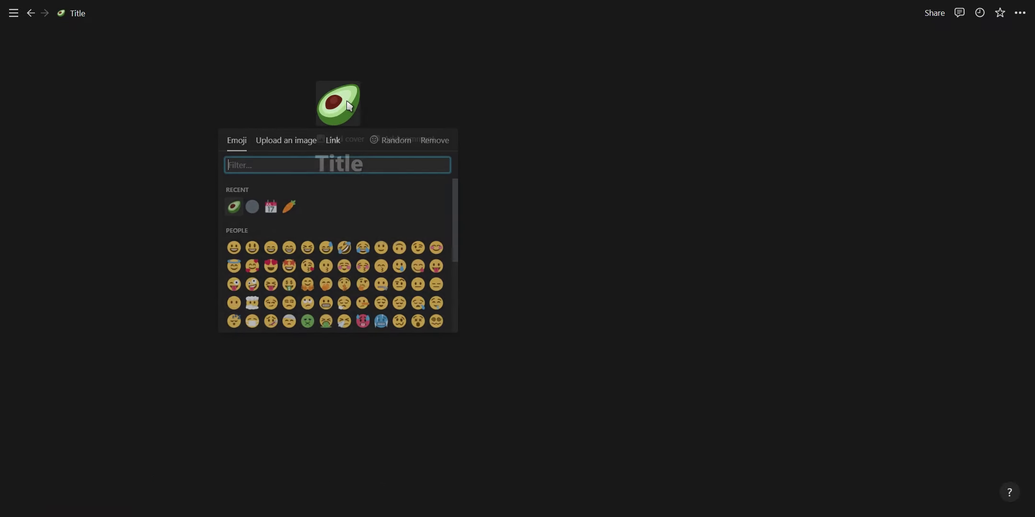
{"action": "left_click", "coordinate": [277, 143]}
{"action": "left_click", "coordinate": [287, 177]}
{"action": "double_click", "coordinate": [216, 126]}
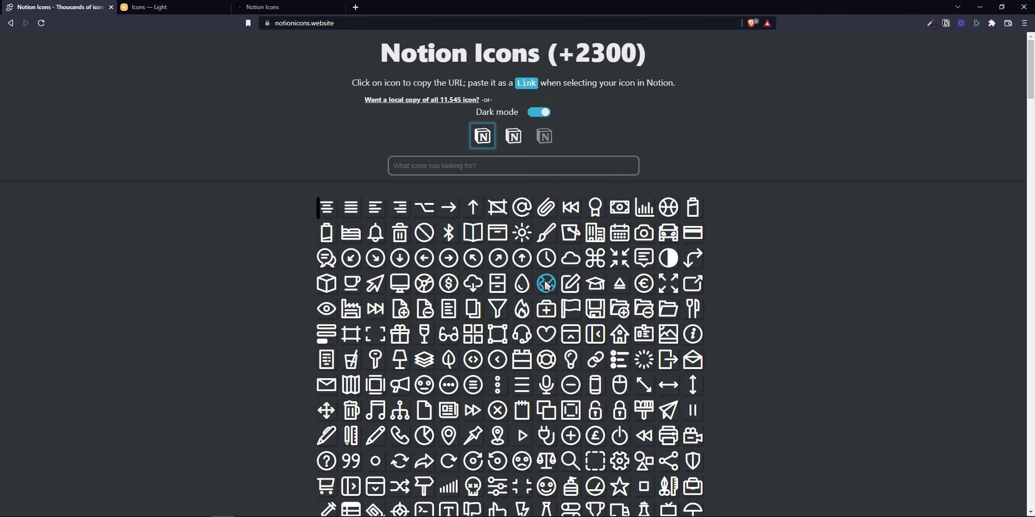
Step: Copy the globe icon's link from the Notion Icons website and open the pink pixel jellyfish GIF on Pinterest
{"action": "left_click", "coordinate": [546, 284]}
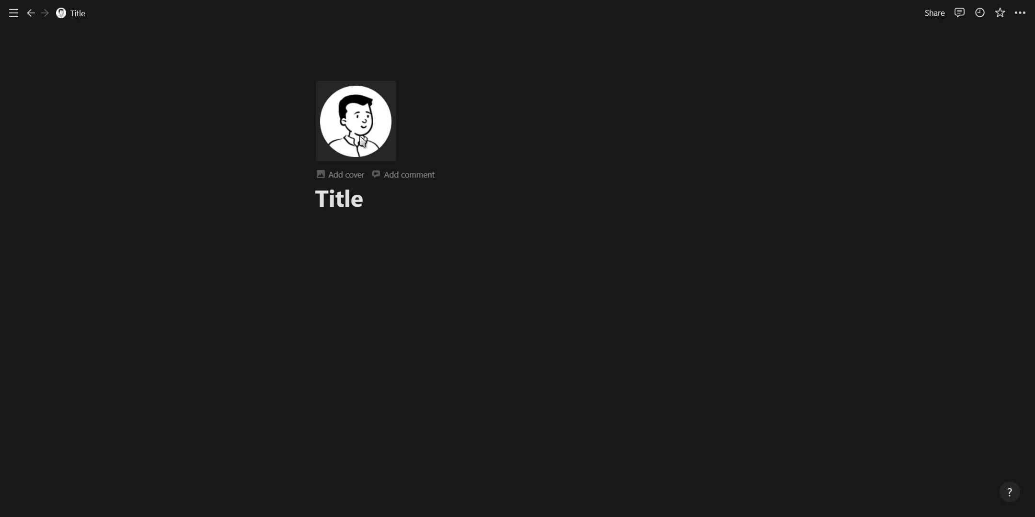
{"action": "left_click", "coordinate": [355, 124]}
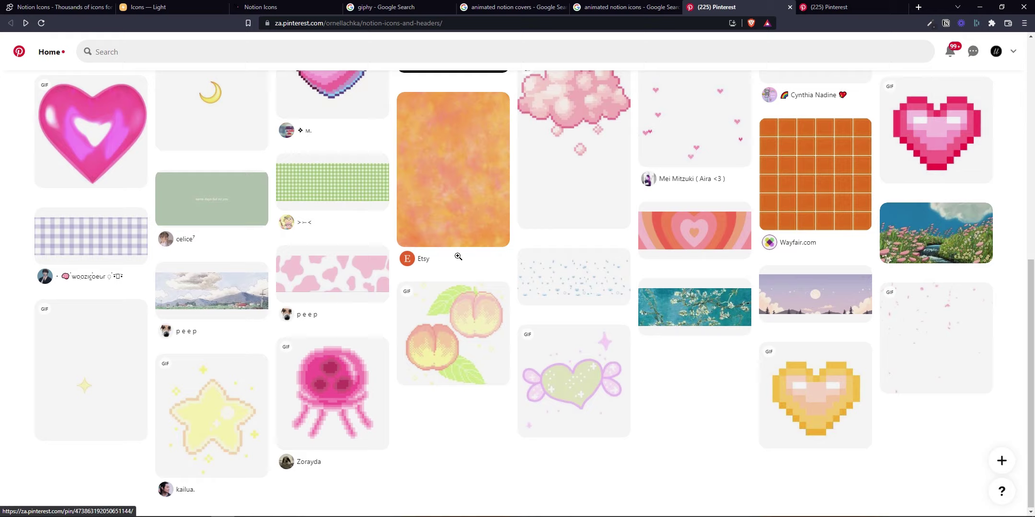
{"action": "left_click", "coordinate": [347, 405]}
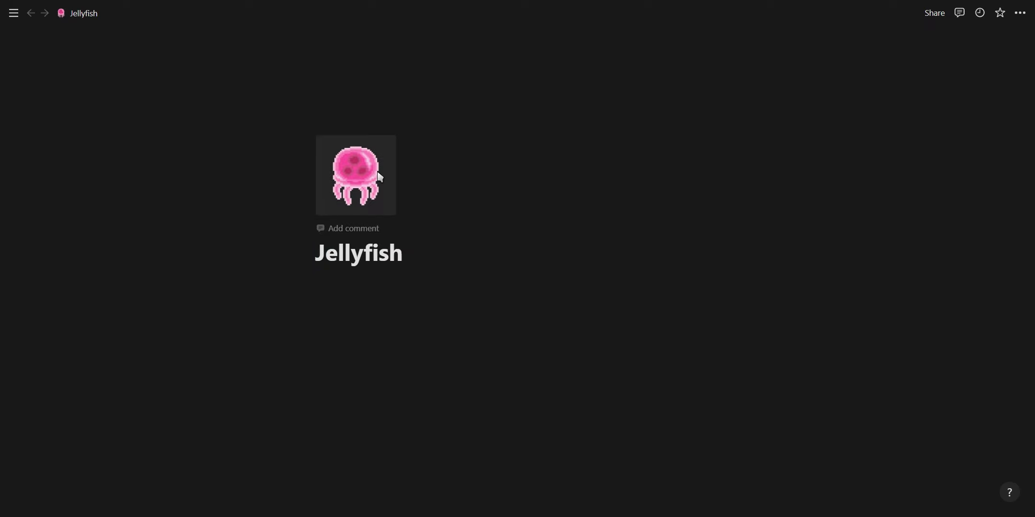
Step: Look through the gallery, link, Unsplash and upload cover sources for the Jellyfish page, and switch to Pinterest to browse for pixel-art GIFs
{"action": "left_click", "coordinate": [646, 170]}
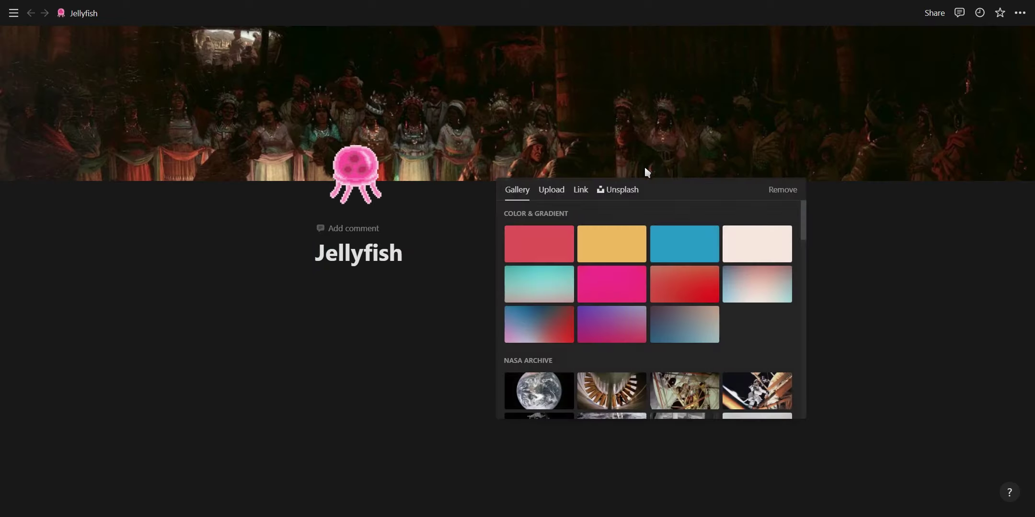
{"action": "scroll", "coordinate": [654, 248], "scroll_direction": "down", "scroll_amount": 10}
{"action": "scroll", "coordinate": [654, 246], "scroll_direction": "down", "scroll_amount": 10}
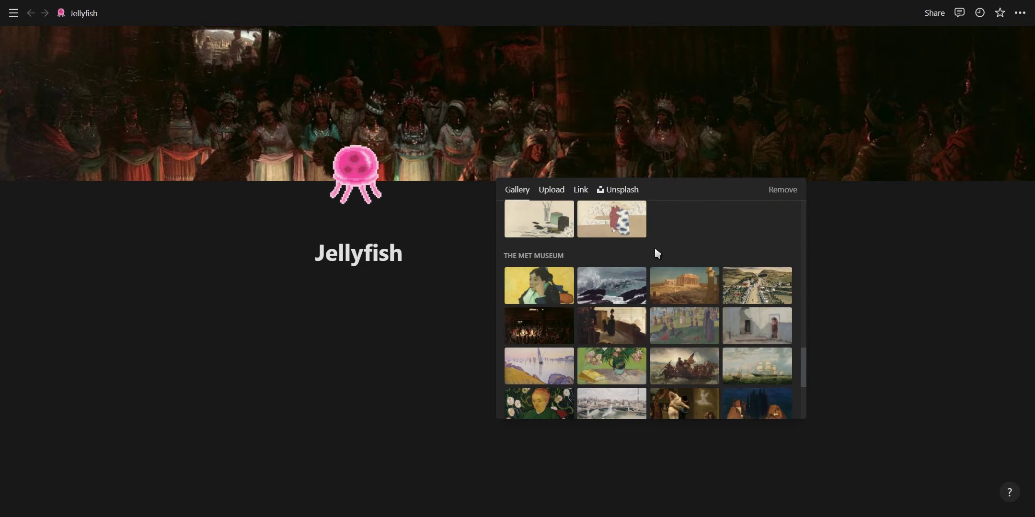
{"action": "left_click", "coordinate": [587, 194]}
{"action": "left_click", "coordinate": [607, 194]}
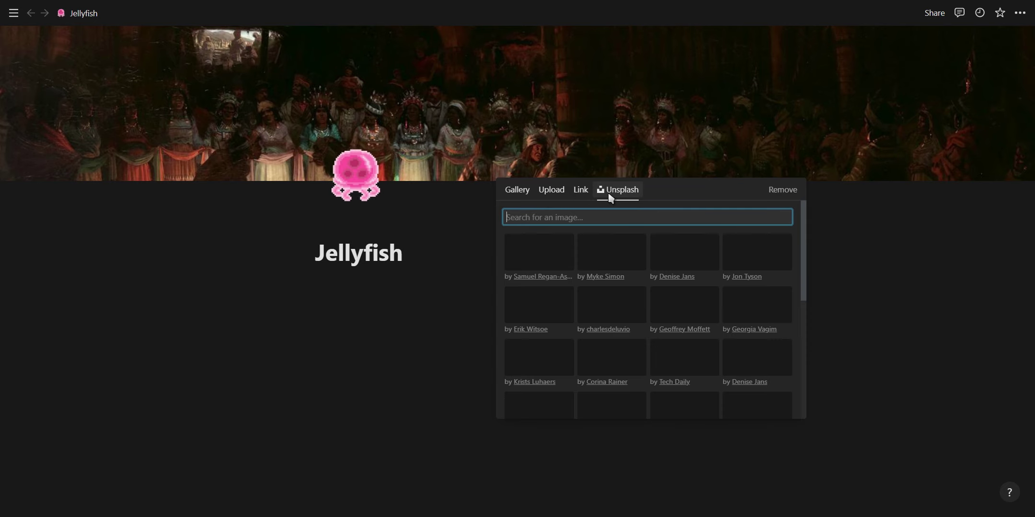
{"action": "left_click", "coordinate": [555, 194]}
{"action": "key", "text": "alt+Tab"}
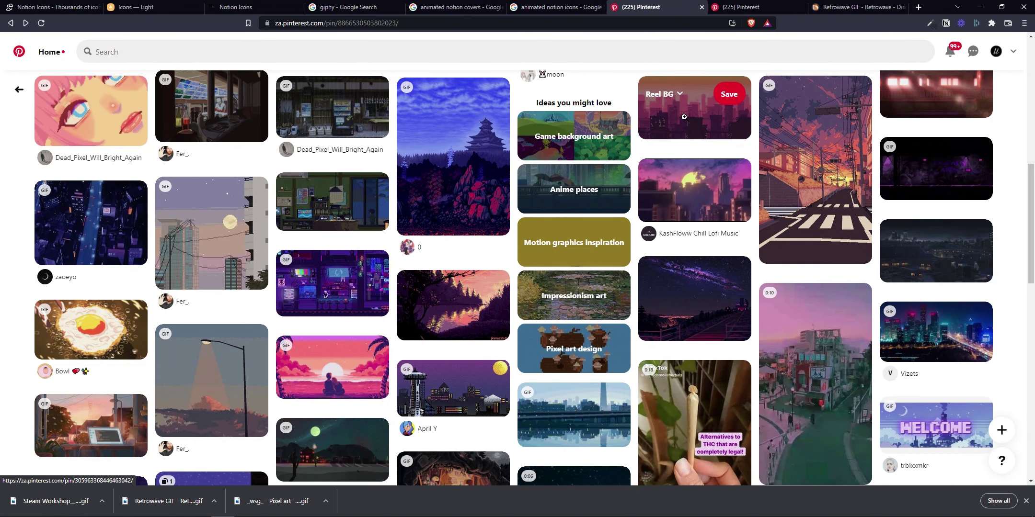
{"action": "scroll", "coordinate": [684, 117], "scroll_direction": "up", "scroll_amount": 15}
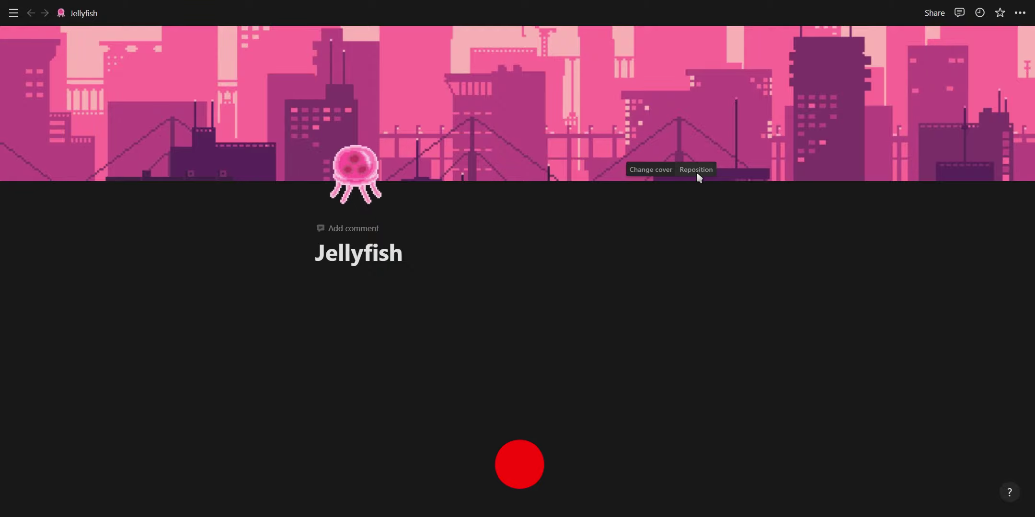
Step: Reposition the pink city cover of the Jellyfish page to show a lower part of the image and save the position
{"action": "left_click", "coordinate": [695, 170]}
{"action": "left_click_drag", "start_coordinate": [751, 107], "coordinate": [739, 25]}
{"action": "left_click_drag", "start_coordinate": [748, 143], "coordinate": [761, 97]}
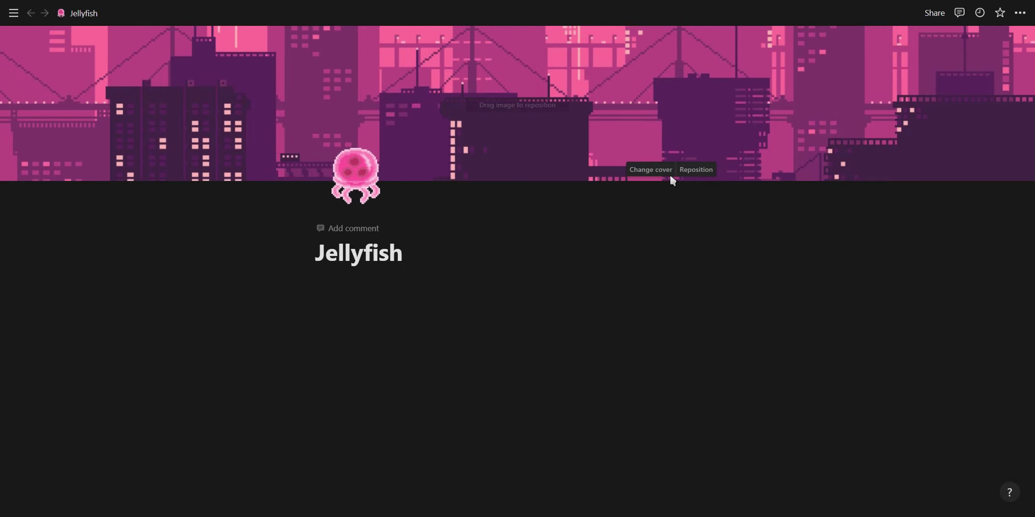
{"action": "left_click", "coordinate": [669, 171]}
Step: Search the workspace for "notion beginner" with Quick Find
{"action": "mouse_move", "coordinate": [14, 23]}
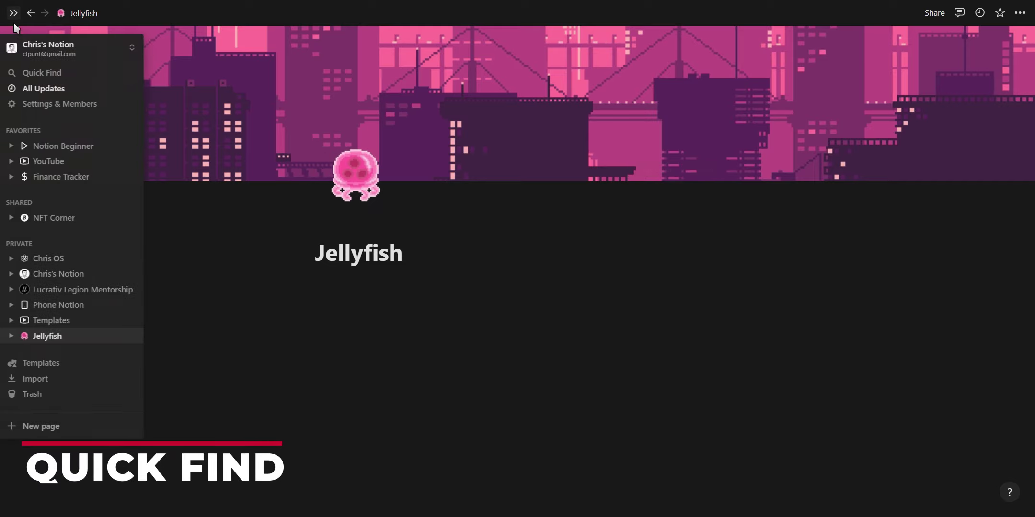
{"action": "left_click", "coordinate": [53, 75]}
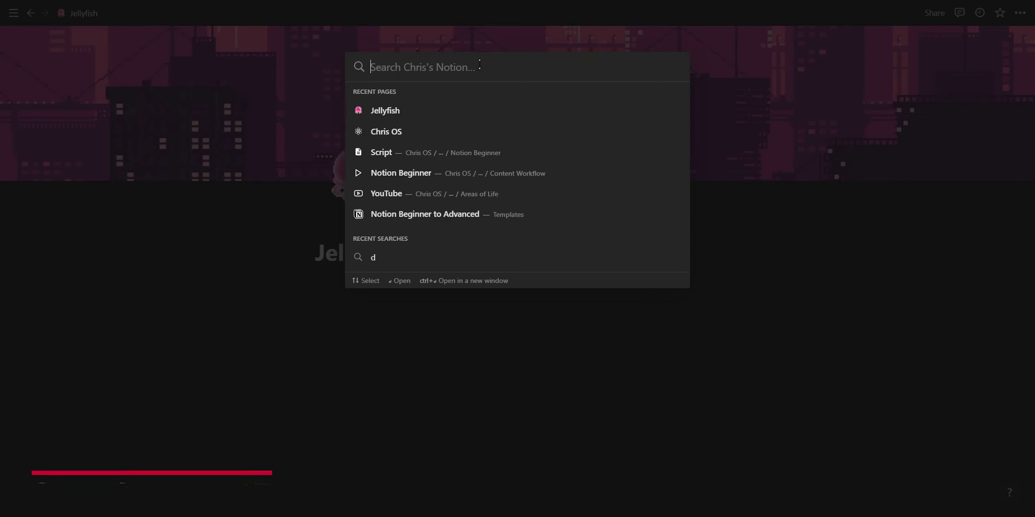
{"action": "type", "text": "notion begi"}
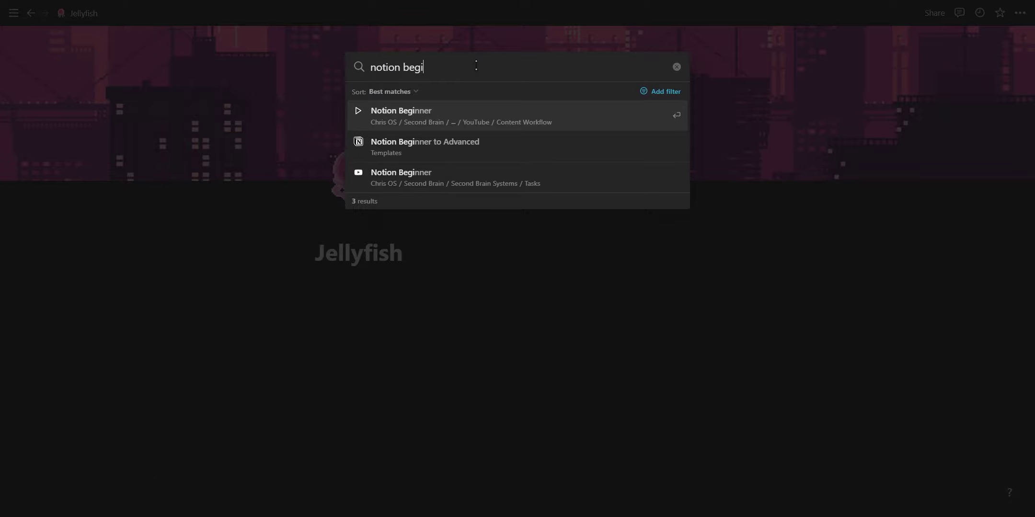
{"action": "type", "text": "nner"}
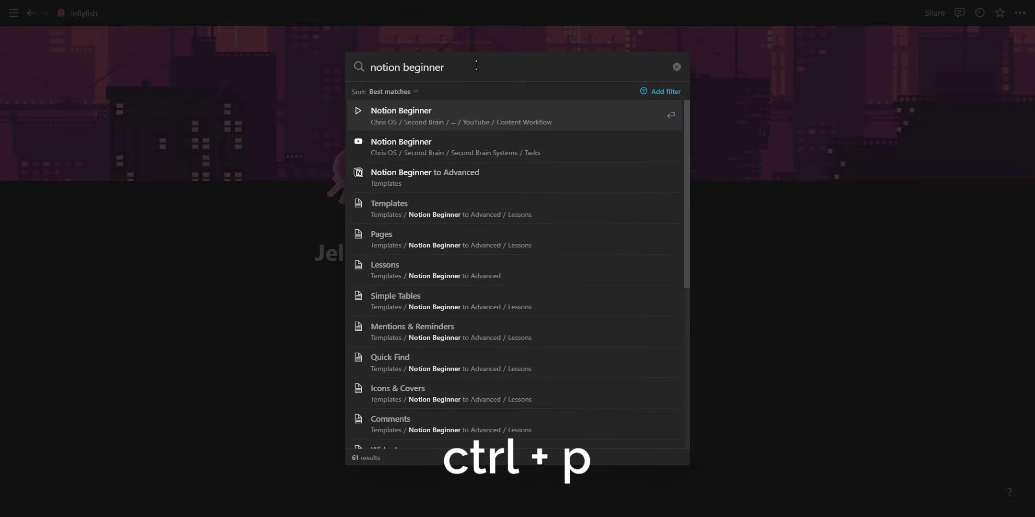
Step: Examine the search filters, including matching titles only, and the sort options for the results
{"action": "left_click", "coordinate": [660, 91]}
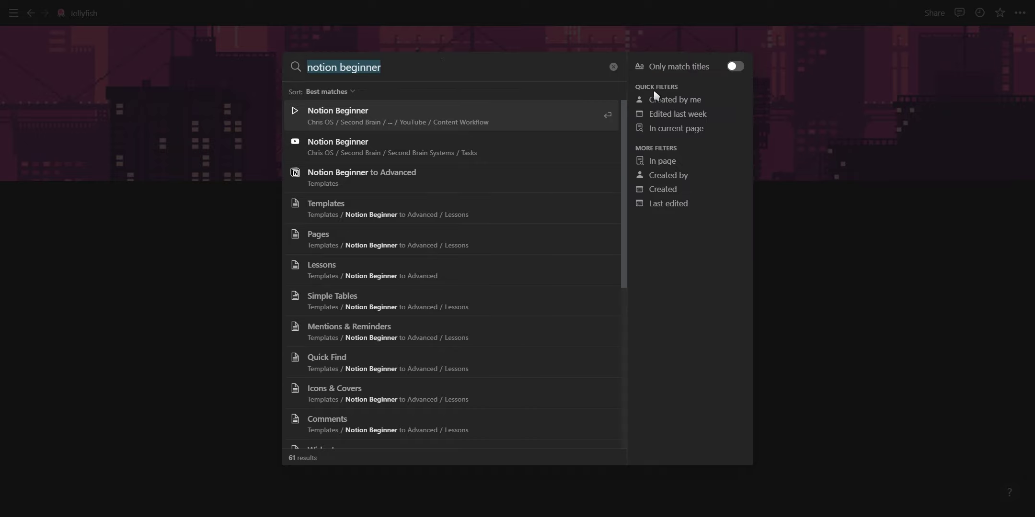
{"action": "left_click", "coordinate": [735, 67]}
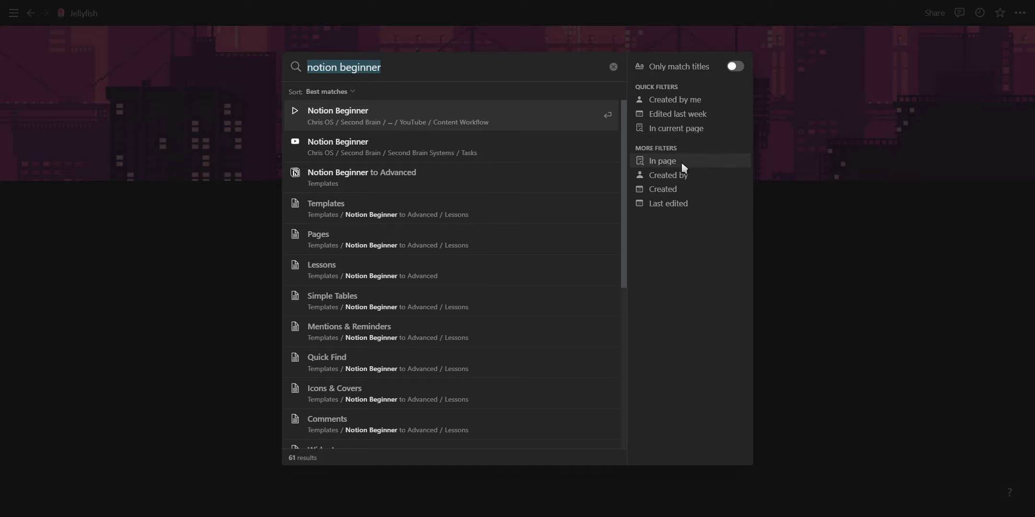
{"action": "left_click", "coordinate": [330, 92]}
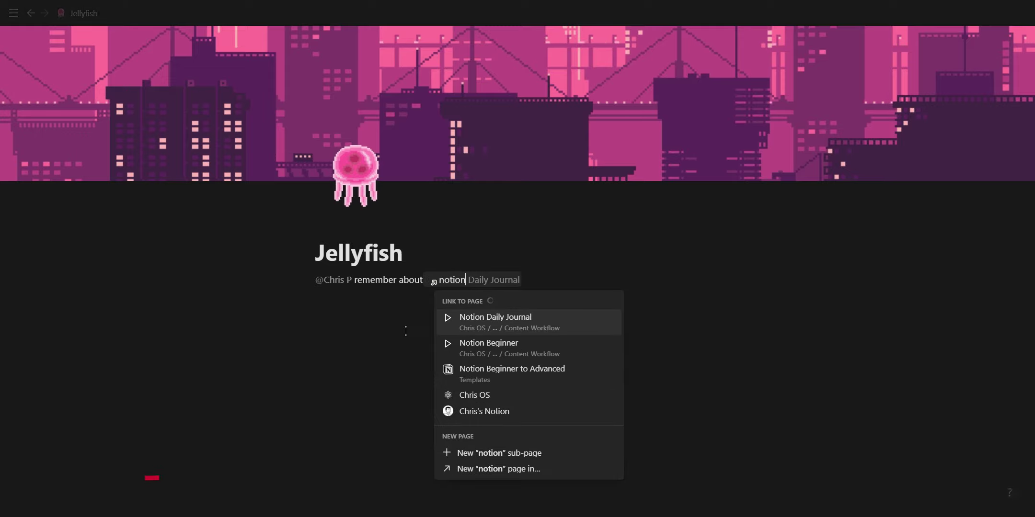
Step: Complete the reminder sentence with a link to the Notion Beginner page, the word "for" and a reminder for tomorrow at 9 AM
{"action": "left_click", "coordinate": [476, 348]}
{"action": "type", "text": "on @"}
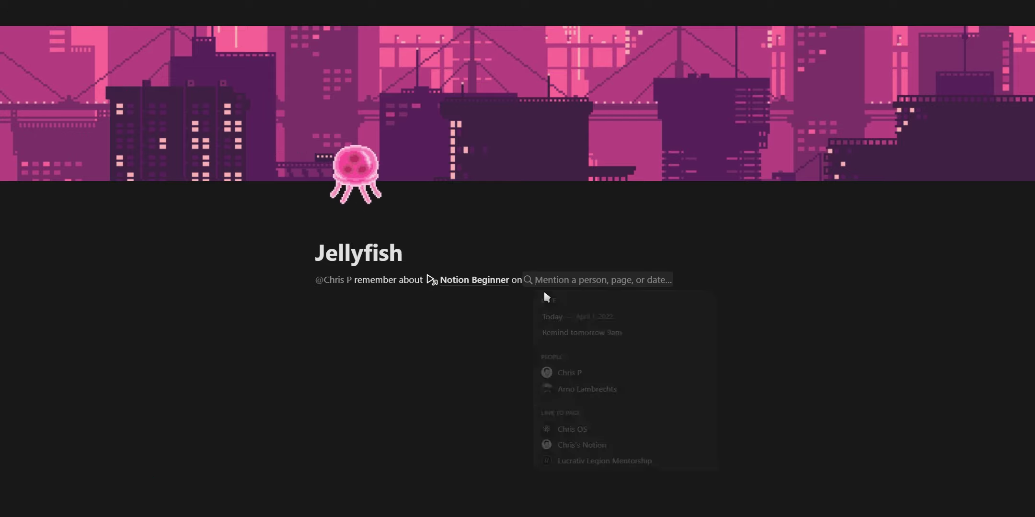
{"action": "left_click", "coordinate": [599, 334]}
{"action": "key", "text": "Return"}
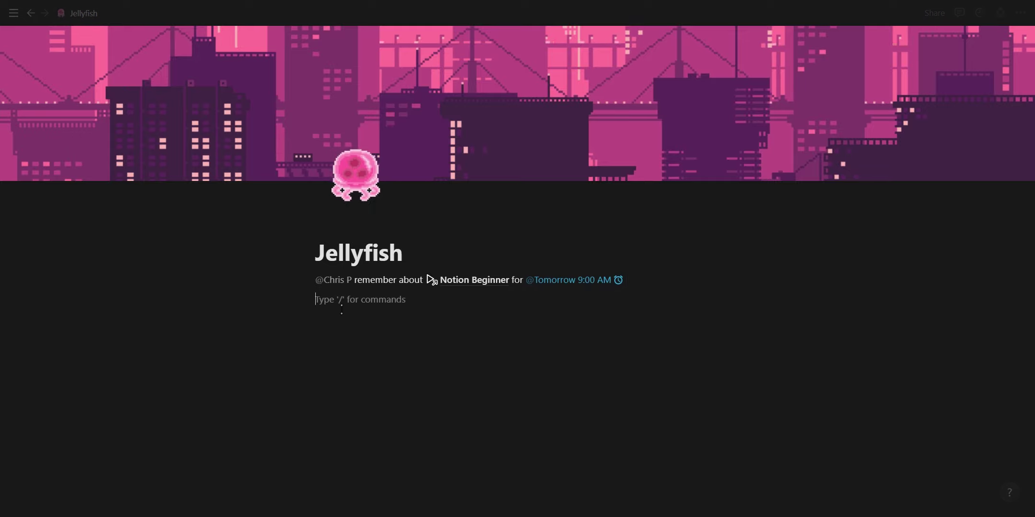
Step: Add a second reminder for tomorrow at 12:00 AM on the line below the reminder sentence
{"action": "type", "text": "@remind tomorrow"}
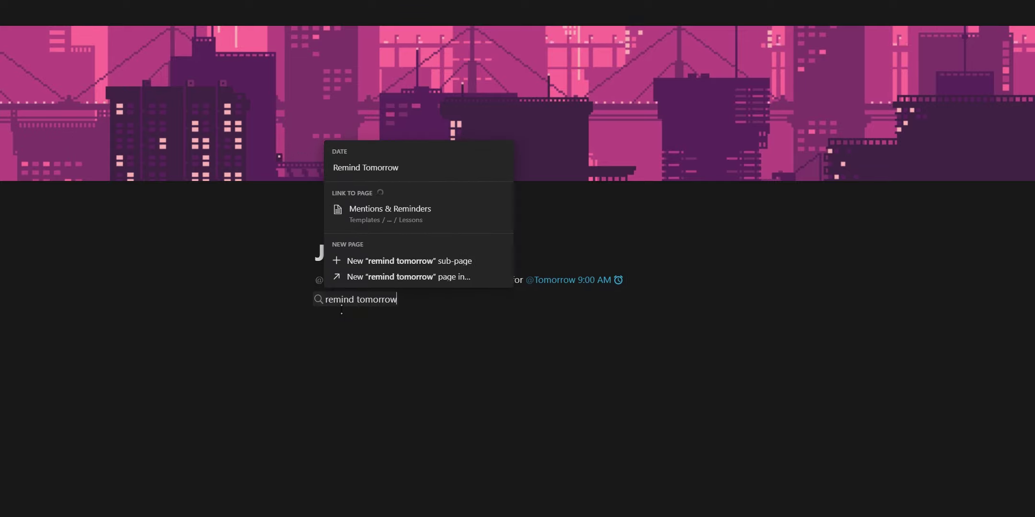
{"action": "type", "text": " 0"}
{"action": "key", "text": "Return"}
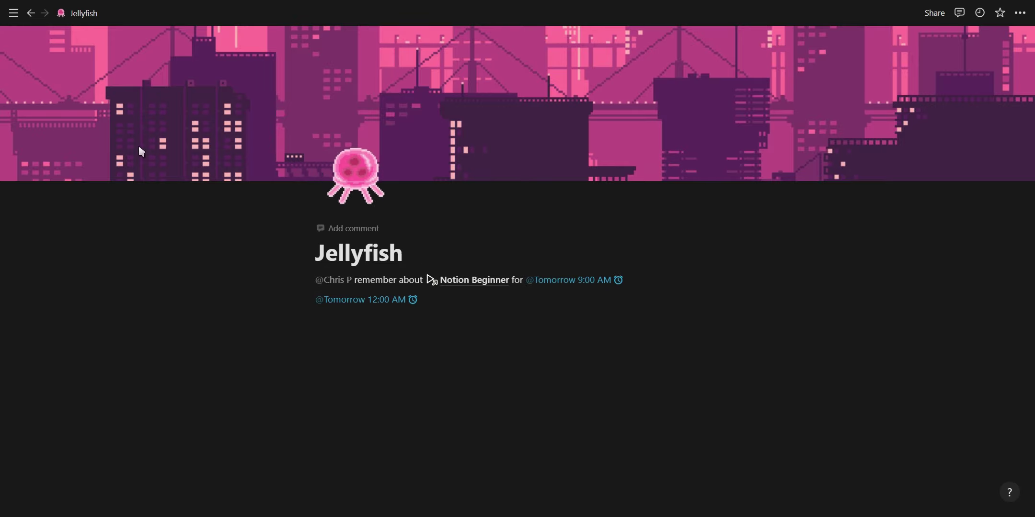
Step: Review the workspace updates in the inbox and for followed pages
{"action": "mouse_move", "coordinate": [25, 49]}
{"action": "left_click", "coordinate": [46, 88]}
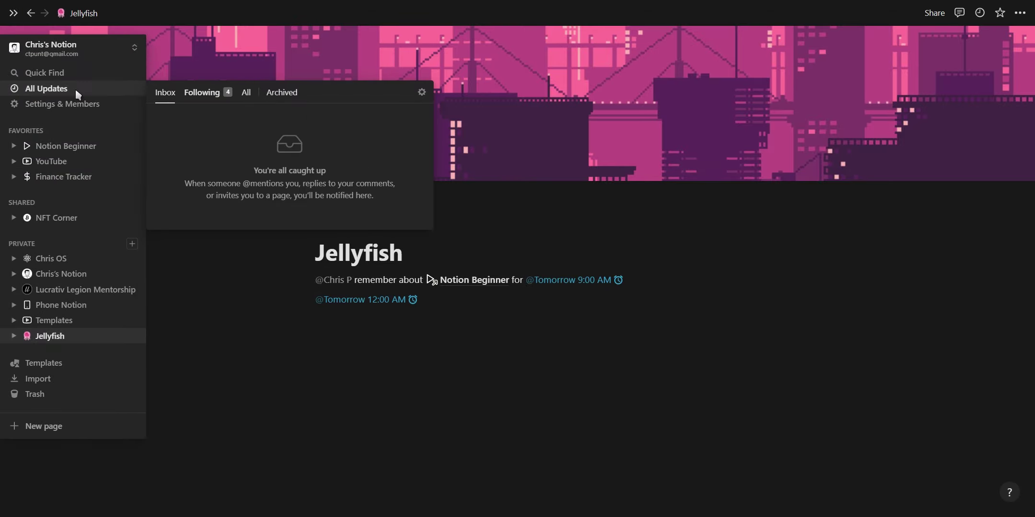
{"action": "left_click", "coordinate": [207, 94]}
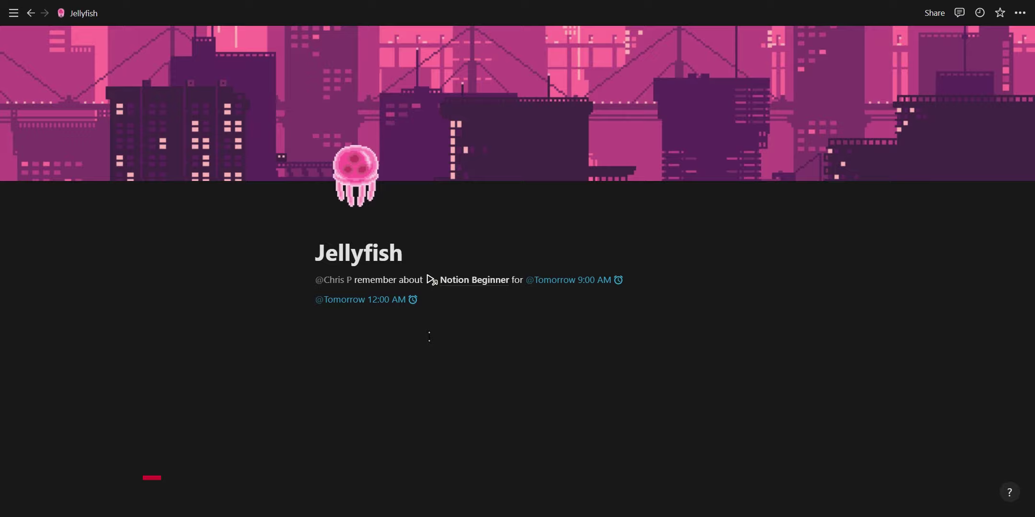
Step: Clear the reminder lines from the Jellyfish page and insert a callout block
{"action": "left_click_drag", "start_coordinate": [427, 337], "coordinate": [362, 286]}
{"action": "key", "text": "BackSpace"}
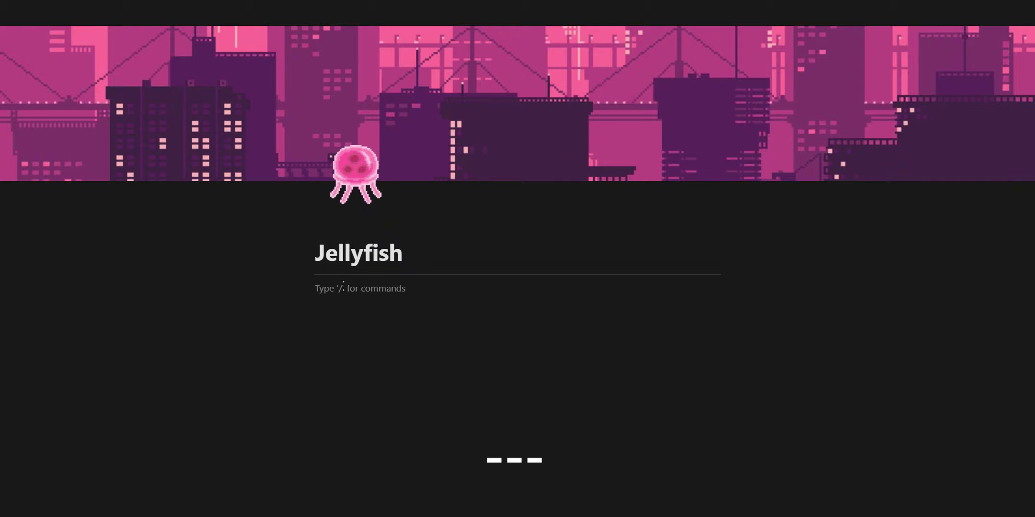
{"action": "type", "text": "/callout"}
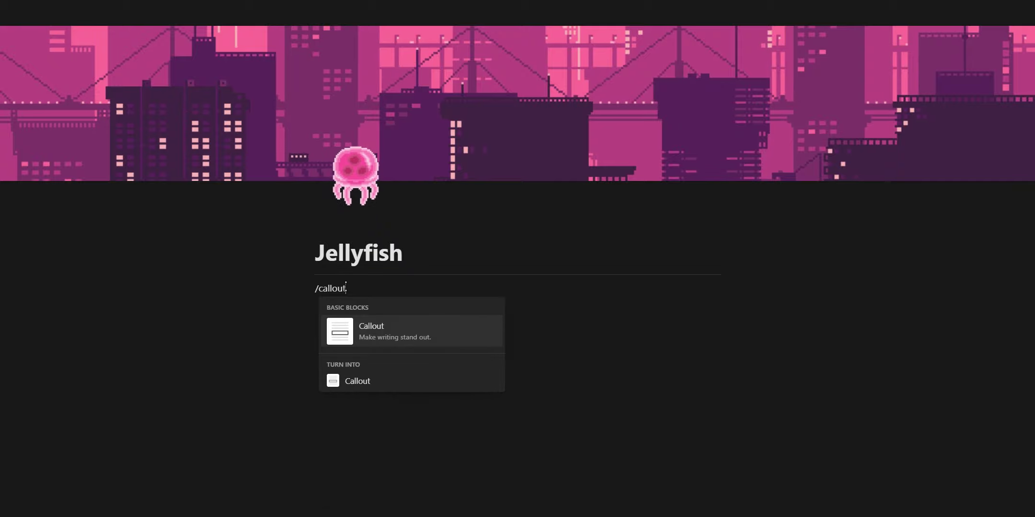
{"action": "key", "text": "Return"}
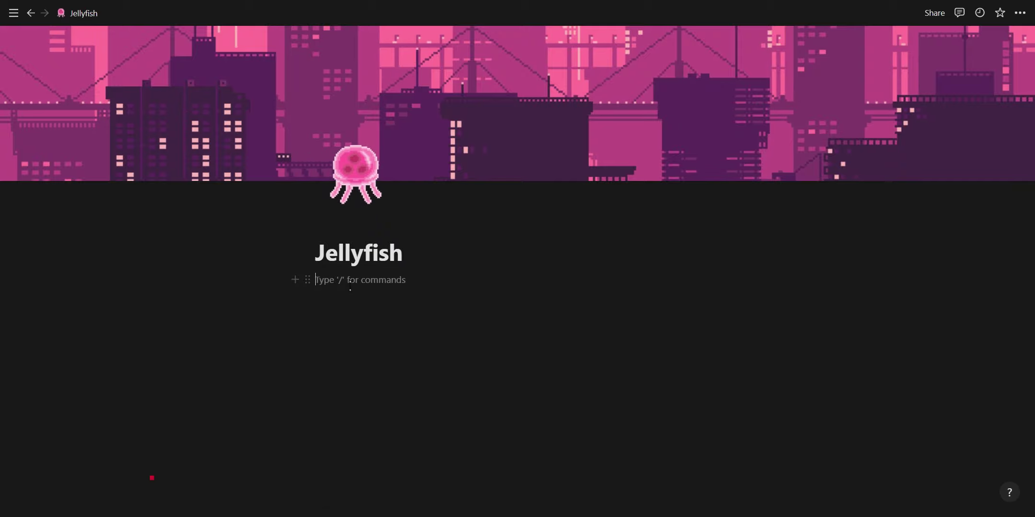
Step: Insert a simple table on the Jellyfish page and enlarge it to three columns and four rows
{"action": "type", "text": "/"}
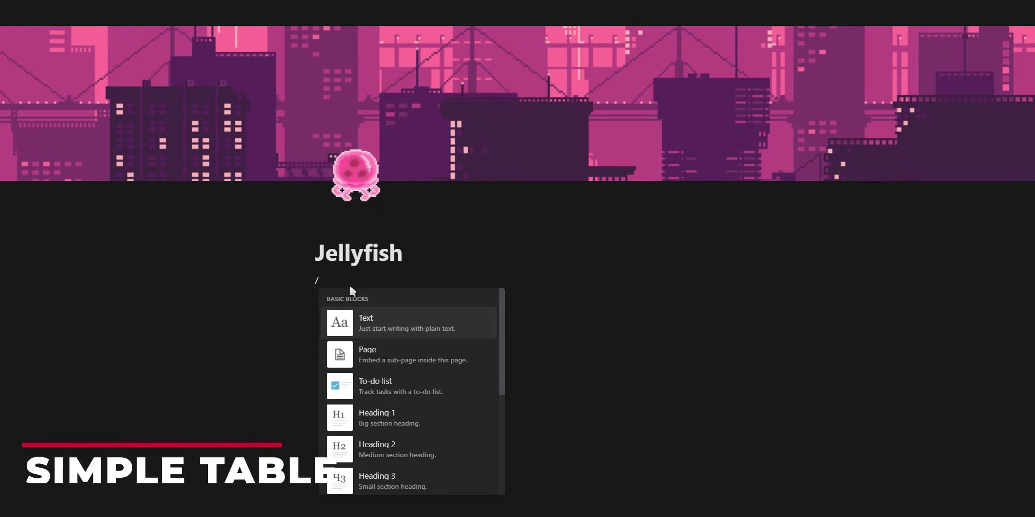
{"action": "scroll", "coordinate": [388, 342], "scroll_direction": "down", "scroll_amount": 2}
{"action": "left_click", "coordinate": [388, 410]}
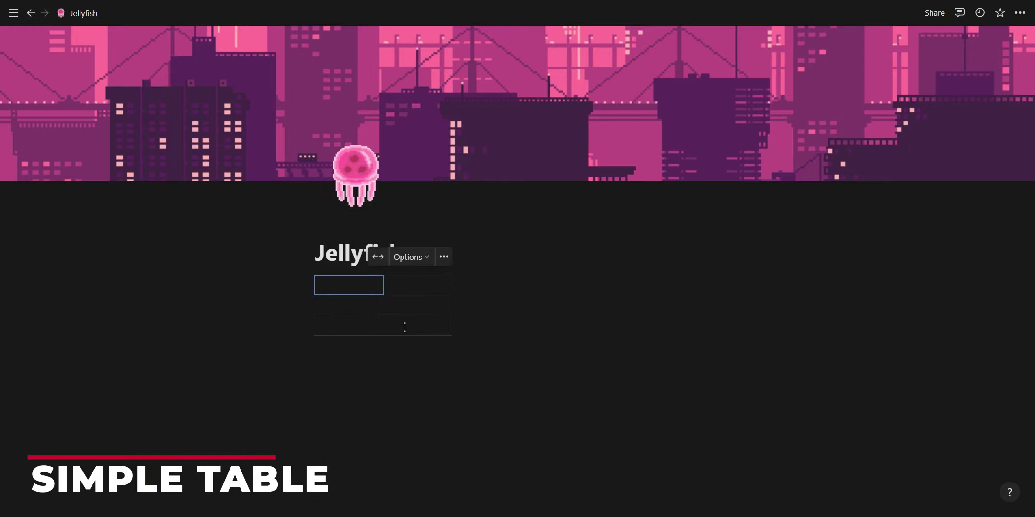
{"action": "left_click", "coordinate": [459, 303]}
{"action": "left_click", "coordinate": [476, 341]}
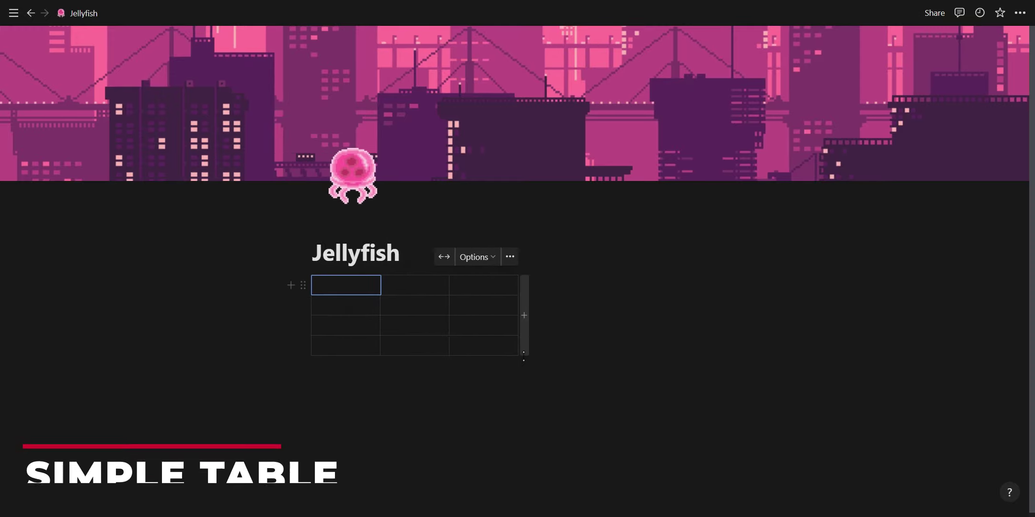
Step: Resize the simple table to four columns and three rows and fit it to the page width
{"action": "left_click_drag", "start_coordinate": [523, 359], "coordinate": [589, 401]}
{"action": "left_click_drag", "start_coordinate": [677, 406], "coordinate": [594, 341]}
{"action": "left_click", "coordinate": [515, 256]}
Step: Switch the Jellyfish page to full width and fit the table to the wider page
{"action": "left_click", "coordinate": [1018, 13]}
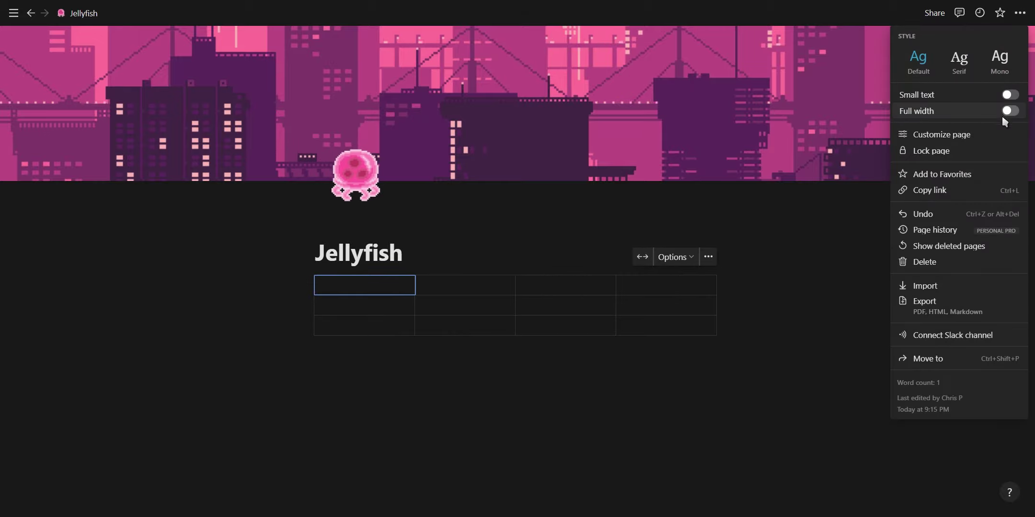
{"action": "left_click", "coordinate": [1009, 109]}
{"action": "left_click", "coordinate": [386, 257]}
{"action": "left_click", "coordinate": [386, 257]}
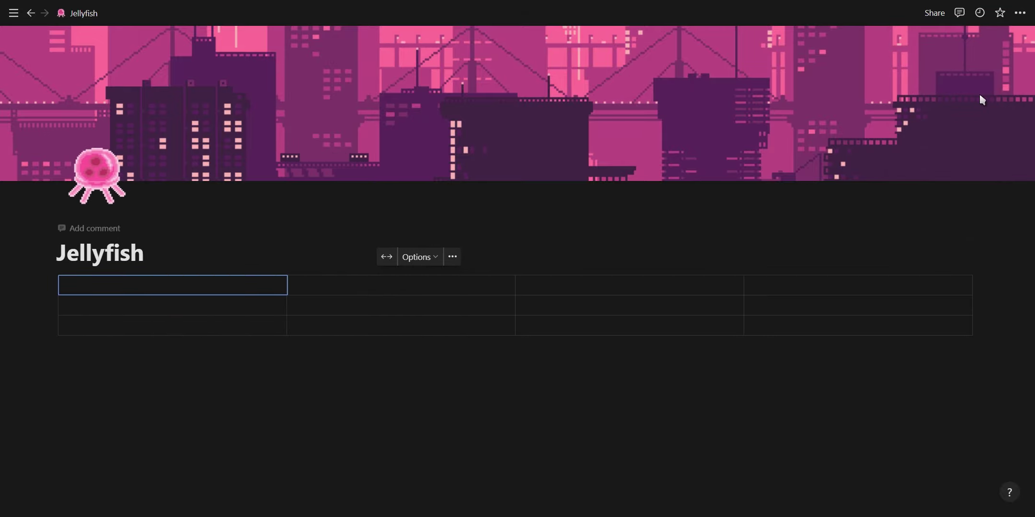
Step: Turn off full width for the Jellyfish page
{"action": "left_click", "coordinate": [1019, 13]}
{"action": "left_click", "coordinate": [984, 109]}
{"action": "left_click", "coordinate": [716, 207]}
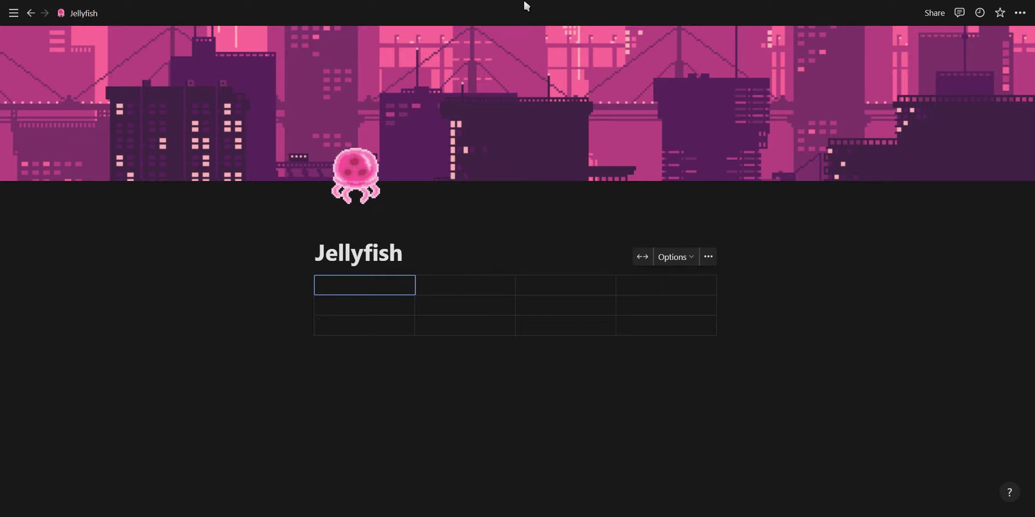
Step: Fill the table's first row with "My", "Basic", "Simple" and "Table", one word per cell
{"action": "mouse_move", "coordinate": [315, 285]}
{"action": "left_mouse_down"}
{"action": "mouse_move", "coordinate": [316, 328]}
{"action": "mouse_move", "coordinate": [316, 289]}
{"action": "left_mouse_up"}
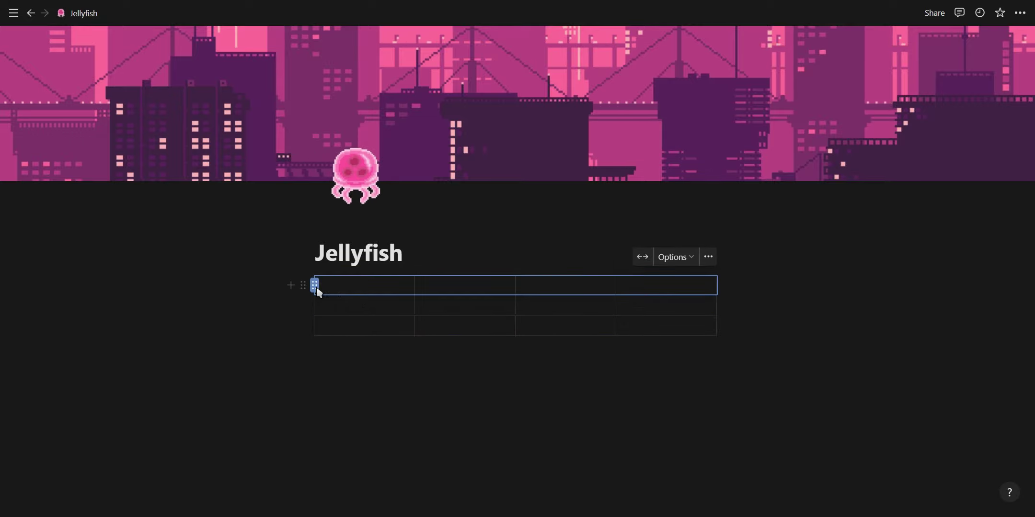
{"action": "type", "text": "My"}
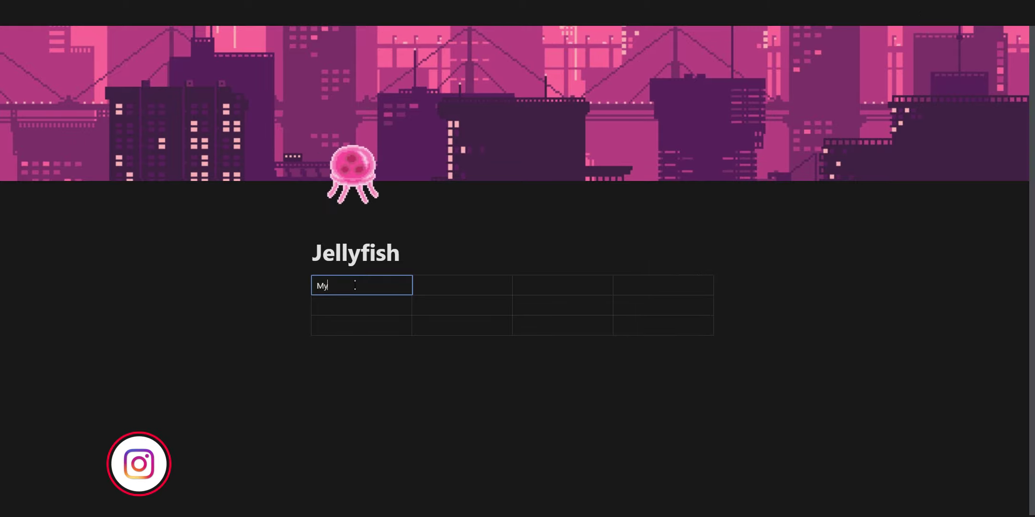
{"action": "key", "text": "Tab"}
{"action": "type", "text": "Basic"}
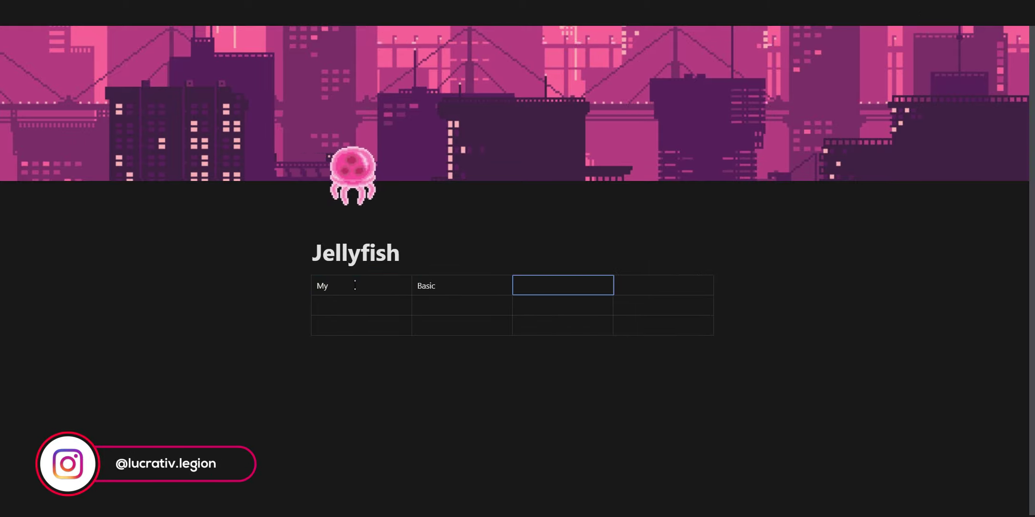
{"action": "type", "text": "T"}
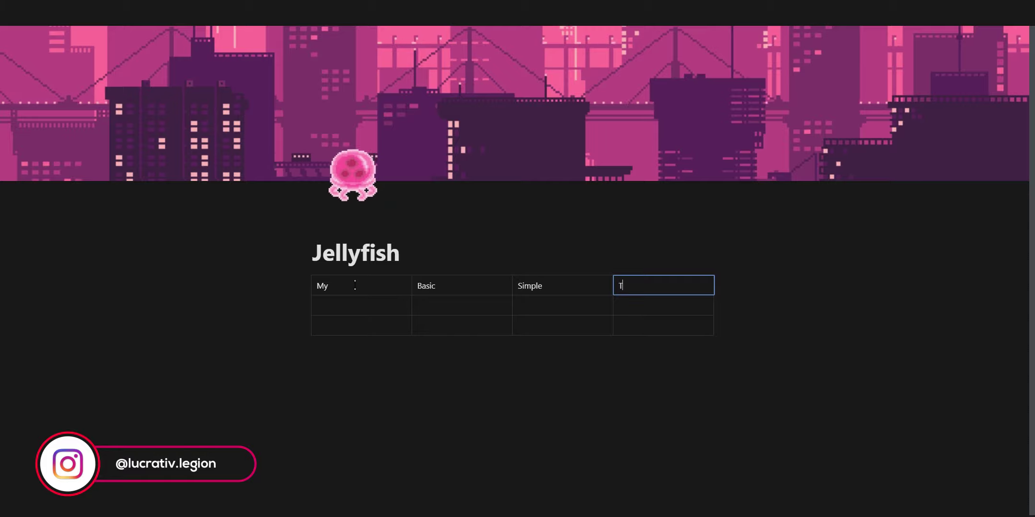
{"action": "type", "text": "able"}
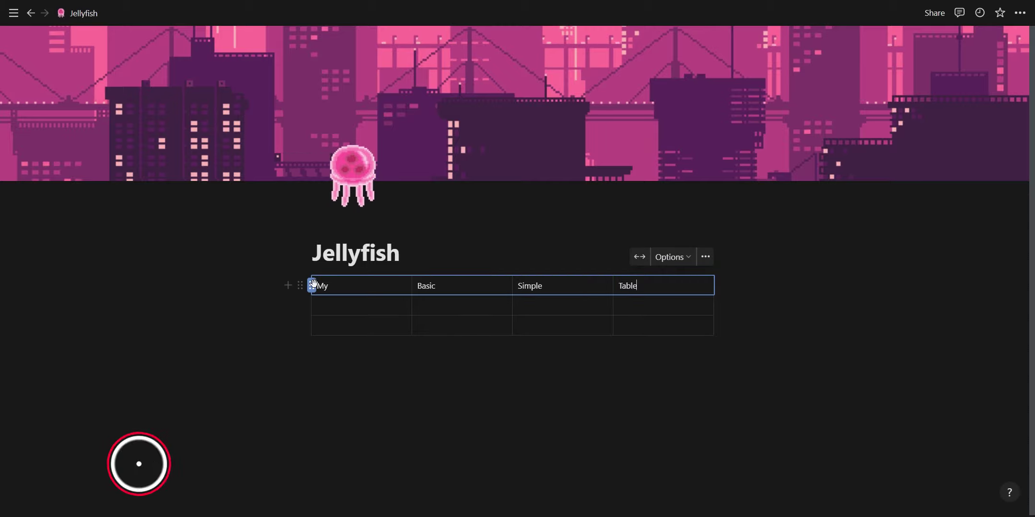
Step: Make the table's first row a header row and set its text color to green
{"action": "left_click", "coordinate": [312, 286]}
{"action": "left_click", "coordinate": [363, 330]}
{"action": "mouse_move", "coordinate": [386, 338]}
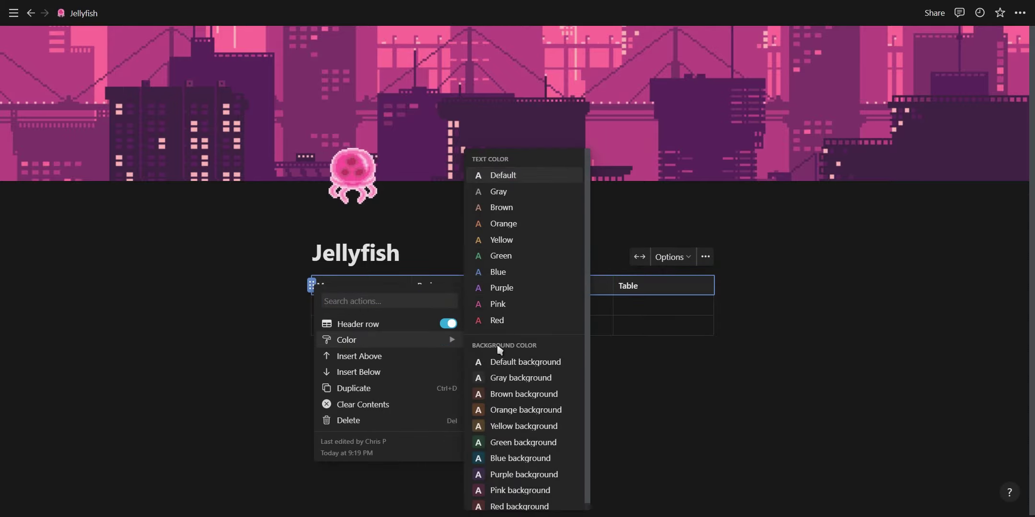
{"action": "left_click", "coordinate": [500, 256]}
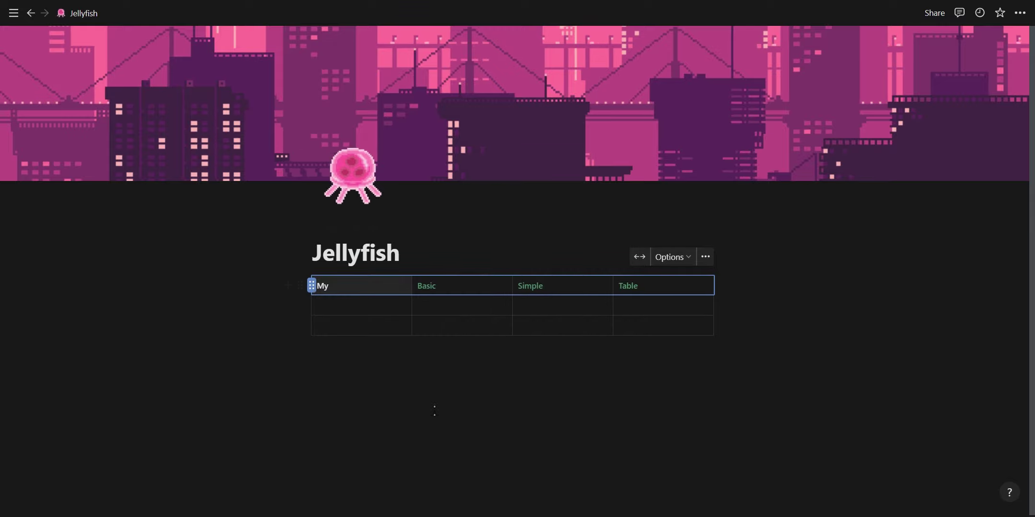
{"action": "left_click", "coordinate": [453, 408]}
Step: Add the Life Wiki template from the Personal category of templates and look over the new page's weekly to-do section
{"action": "mouse_move", "coordinate": [9, 216]}
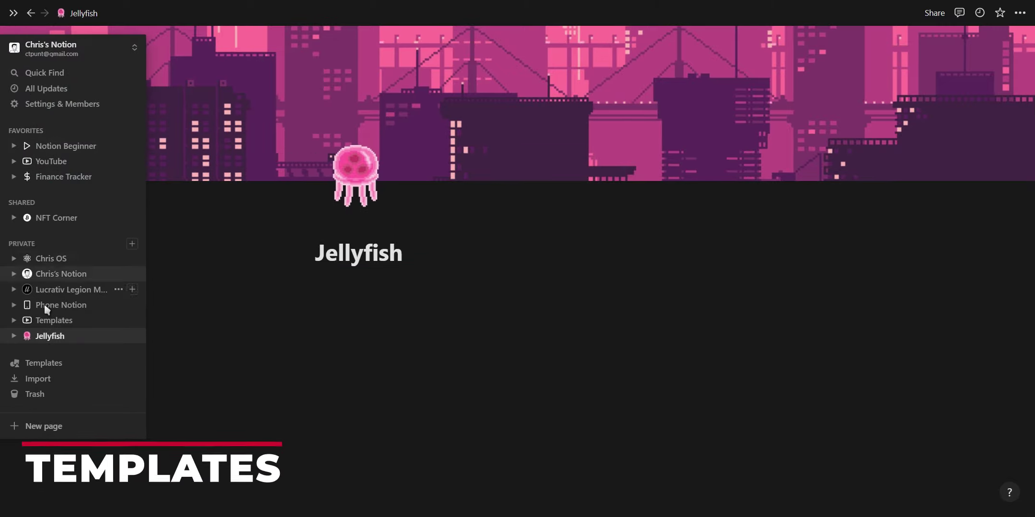
{"action": "left_click", "coordinate": [51, 363]}
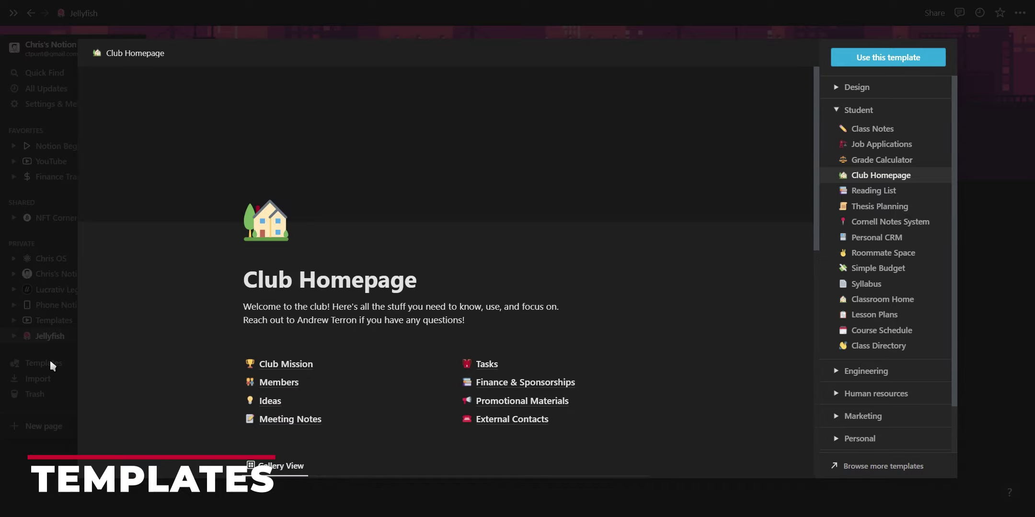
{"action": "left_click", "coordinate": [858, 111]}
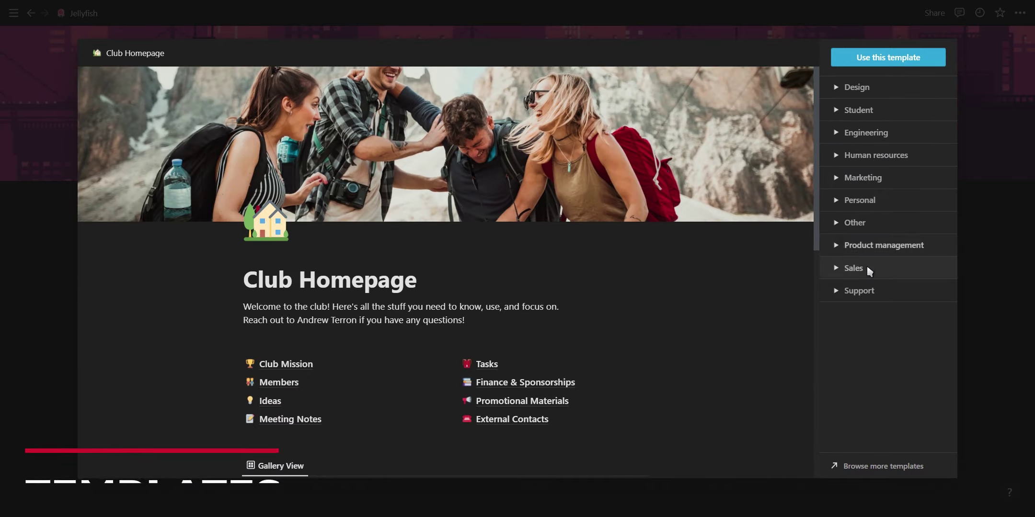
{"action": "left_click", "coordinate": [852, 201]}
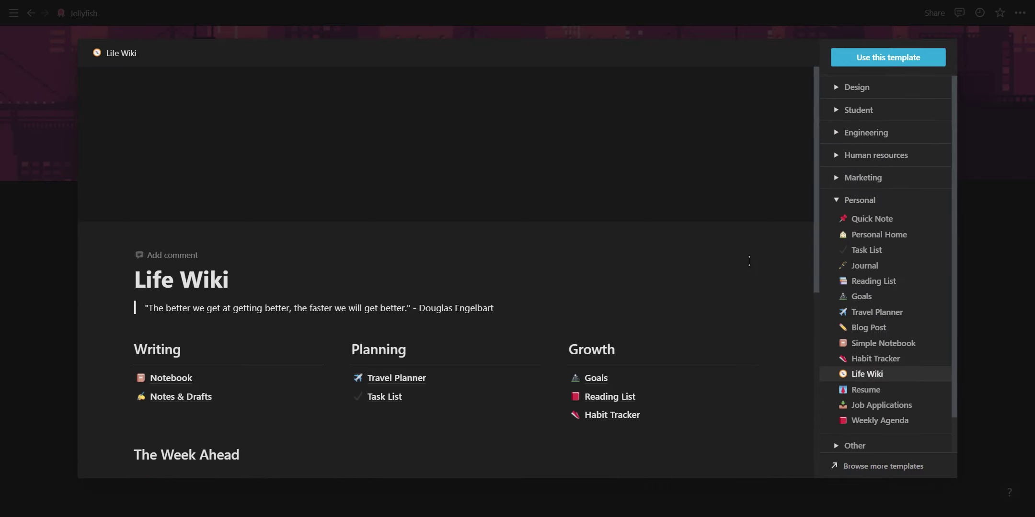
{"action": "left_click", "coordinate": [886, 60]}
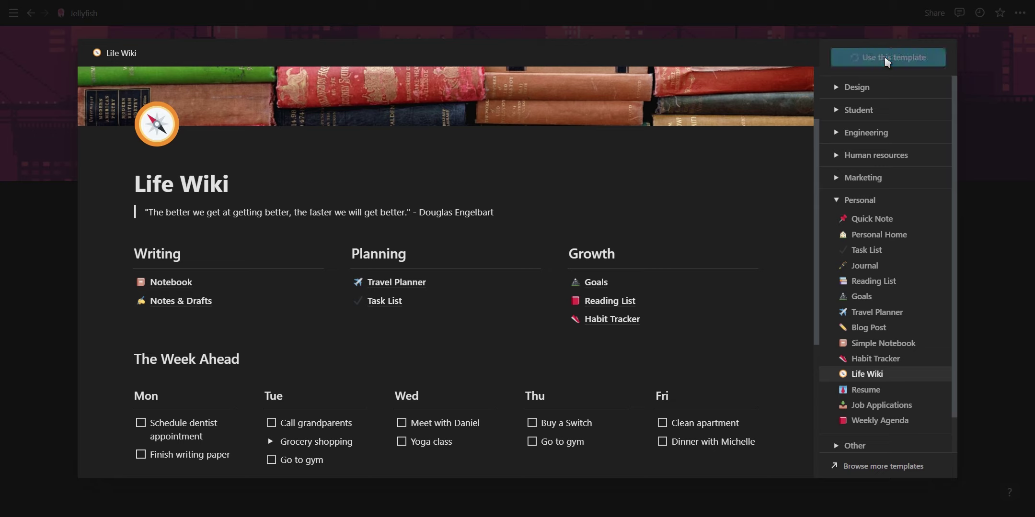
{"action": "scroll", "coordinate": [496, 206], "scroll_direction": "down", "scroll_amount": 5}
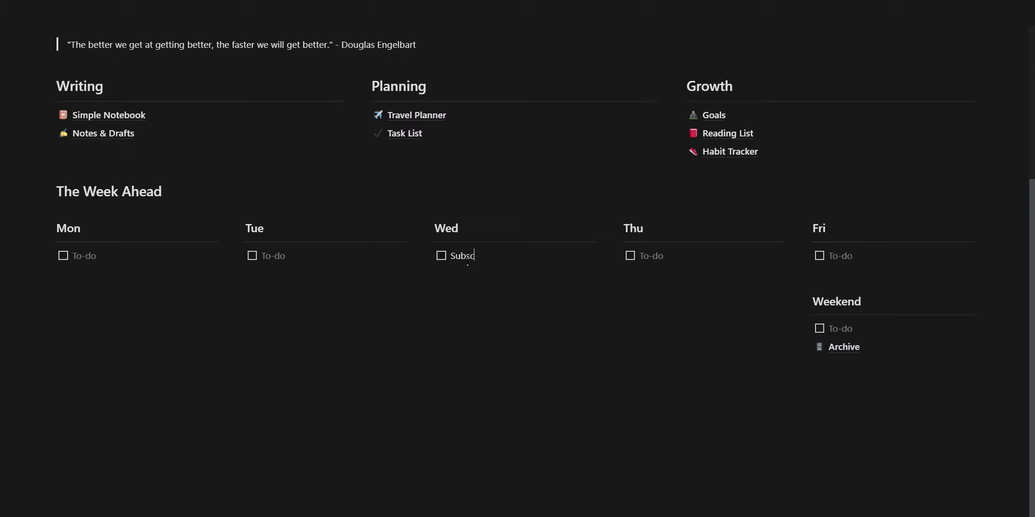
{"action": "scroll", "coordinate": [443, 260], "scroll_direction": "up", "scroll_amount": 3}
Step: Browse the Notion Picks and Freelance templates in Notion's online Template Gallery
{"action": "mouse_move", "coordinate": [13, 14]}
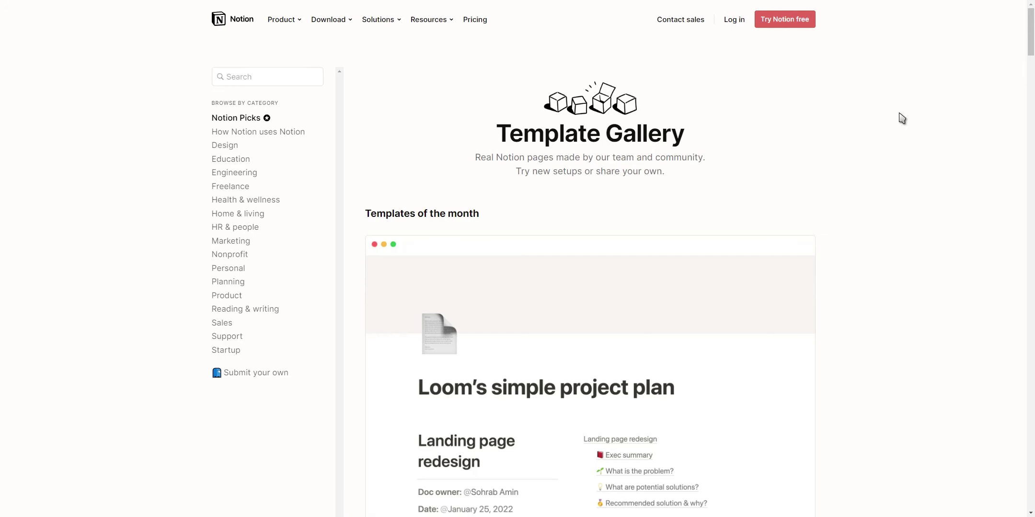
{"action": "scroll", "coordinate": [900, 118], "scroll_direction": "down", "scroll_amount": 10}
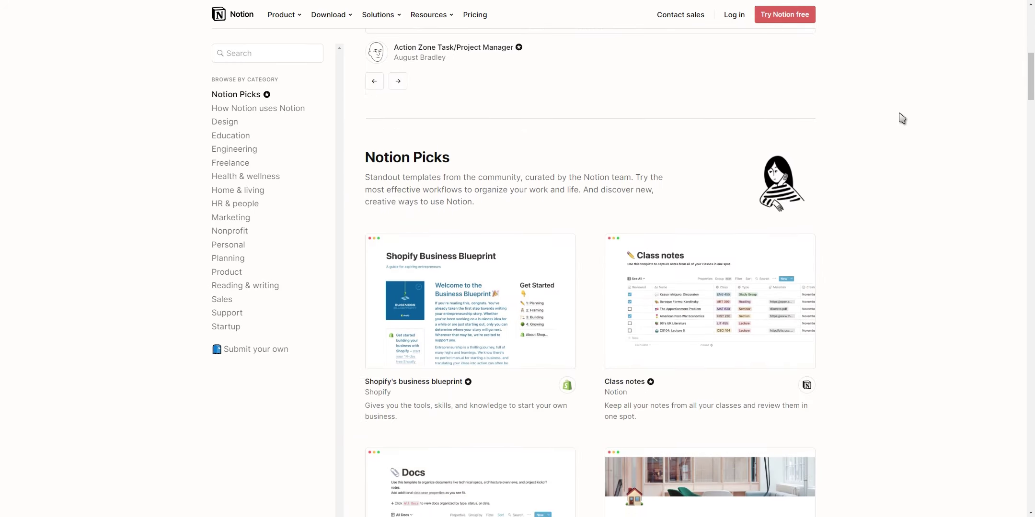
{"action": "scroll", "coordinate": [901, 118], "scroll_direction": "down", "scroll_amount": 15}
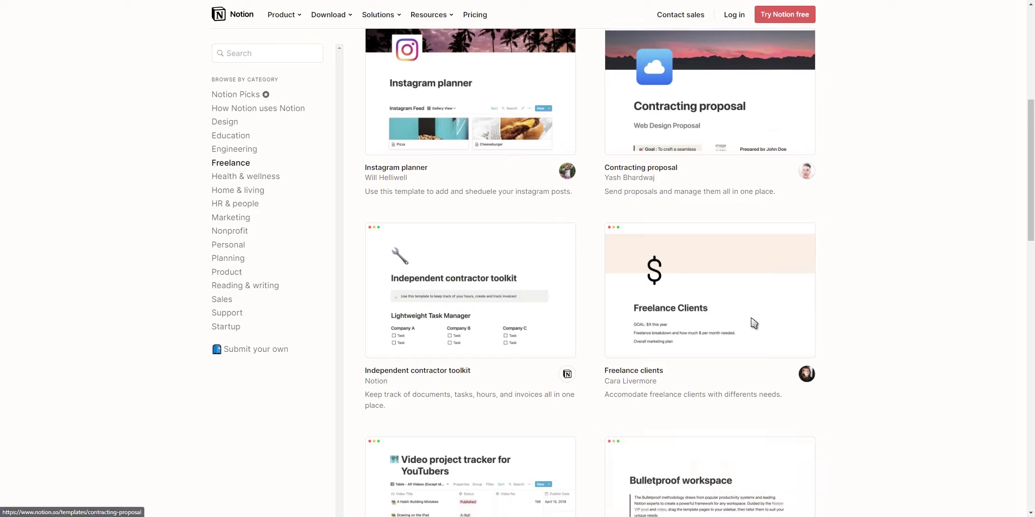
{"action": "scroll", "coordinate": [754, 323], "scroll_direction": "down", "scroll_amount": 15}
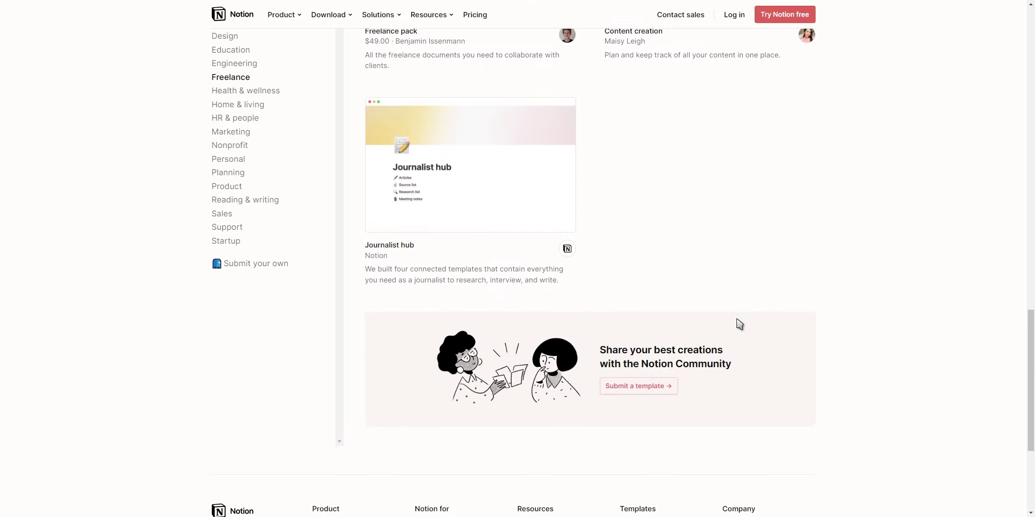
{"action": "scroll", "coordinate": [739, 324], "scroll_direction": "down", "scroll_amount": 5}
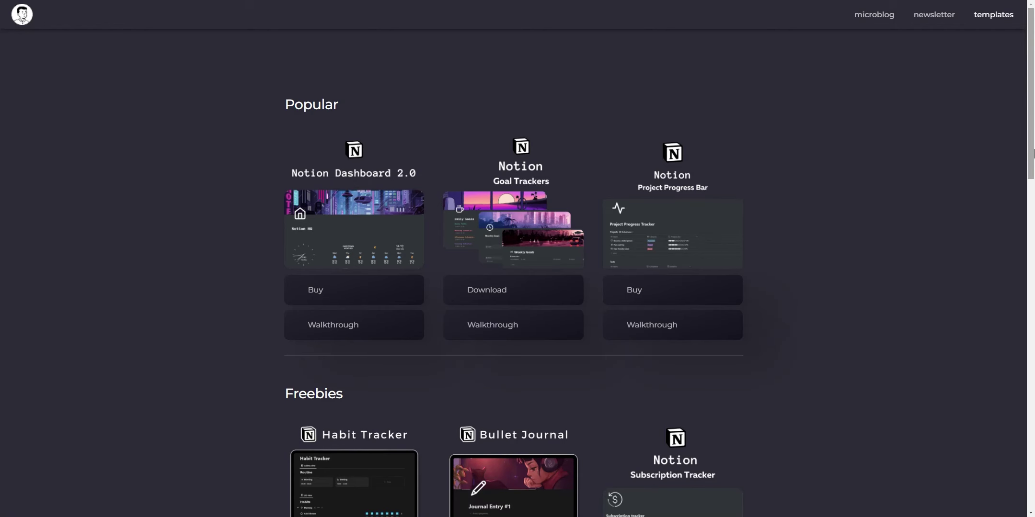
Step: Look through the popular, free and premium Notion templates on the creator's website
{"action": "scroll", "coordinate": [1033, 154], "scroll_direction": "down", "scroll_amount": 9}
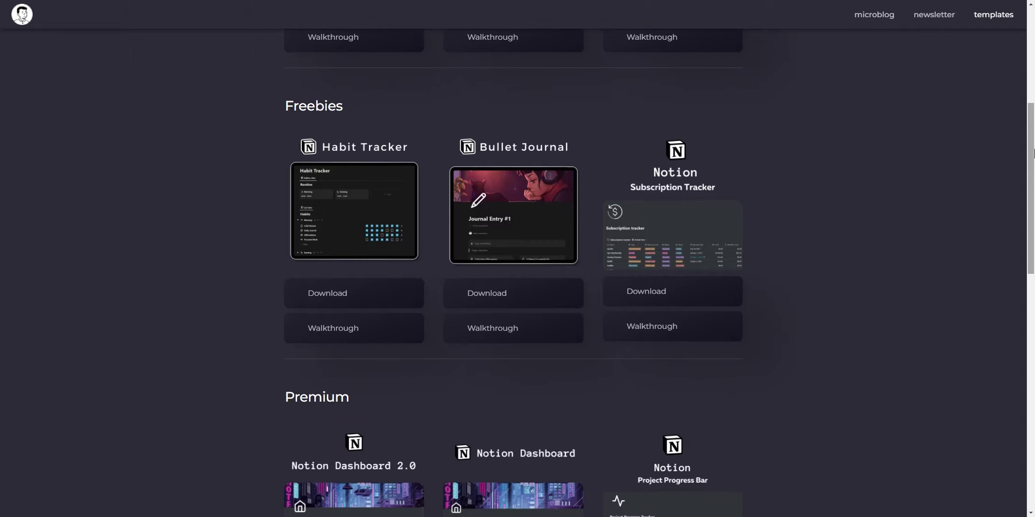
{"action": "scroll", "coordinate": [1033, 154], "scroll_direction": "down", "scroll_amount": 4}
{"action": "scroll", "coordinate": [955, 140], "scroll_direction": "up", "scroll_amount": 6}
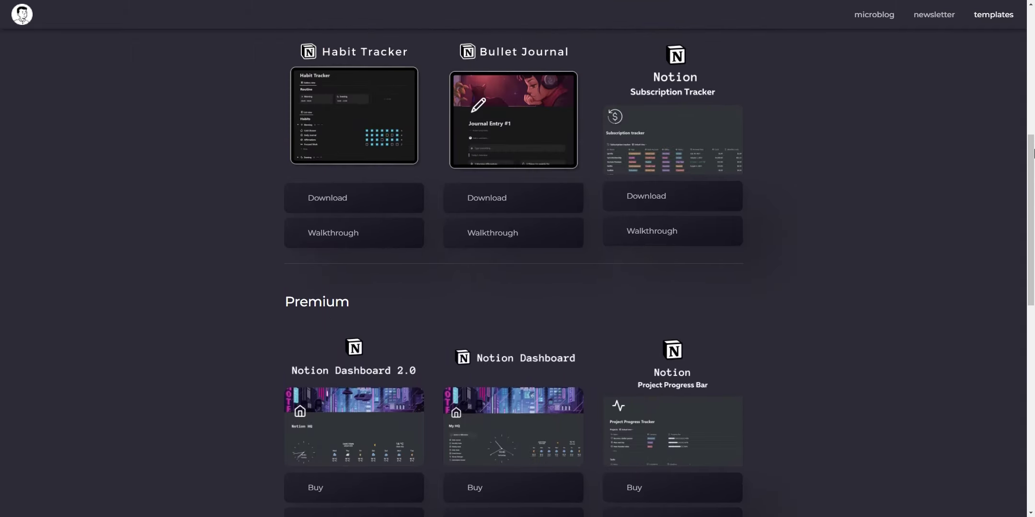
Step: Review the product details of the free Bullet Journal template, and return to the list to view the Premium templates
{"action": "left_click", "coordinate": [506, 137]}
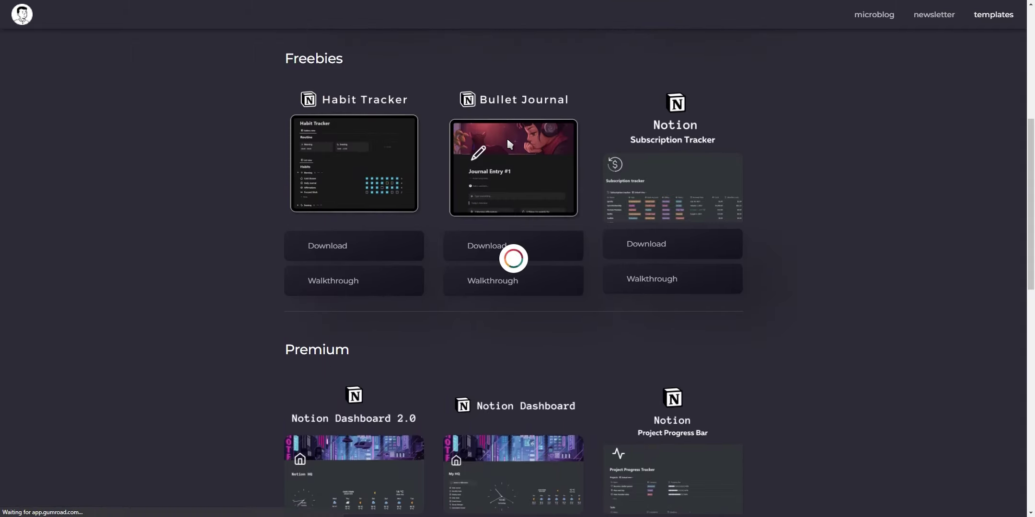
{"action": "scroll", "coordinate": [506, 136], "scroll_direction": "down", "scroll_amount": 5}
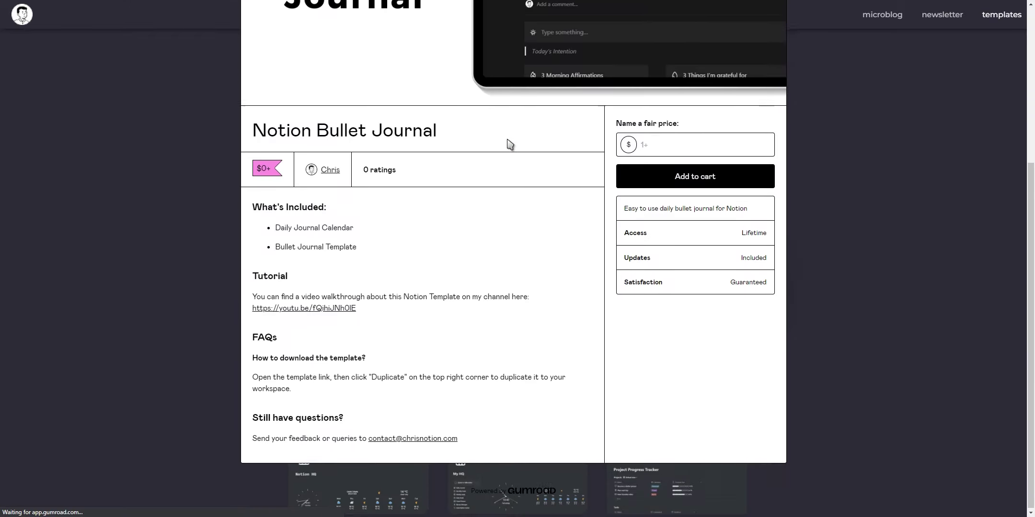
{"action": "left_click", "coordinate": [822, 191]}
{"action": "scroll", "coordinate": [482, 224], "scroll_direction": "down", "scroll_amount": 8}
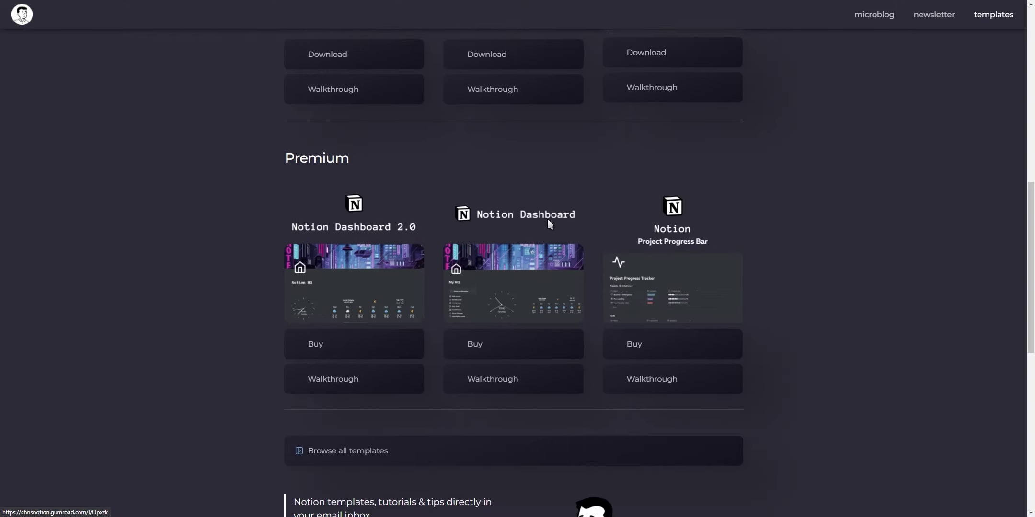